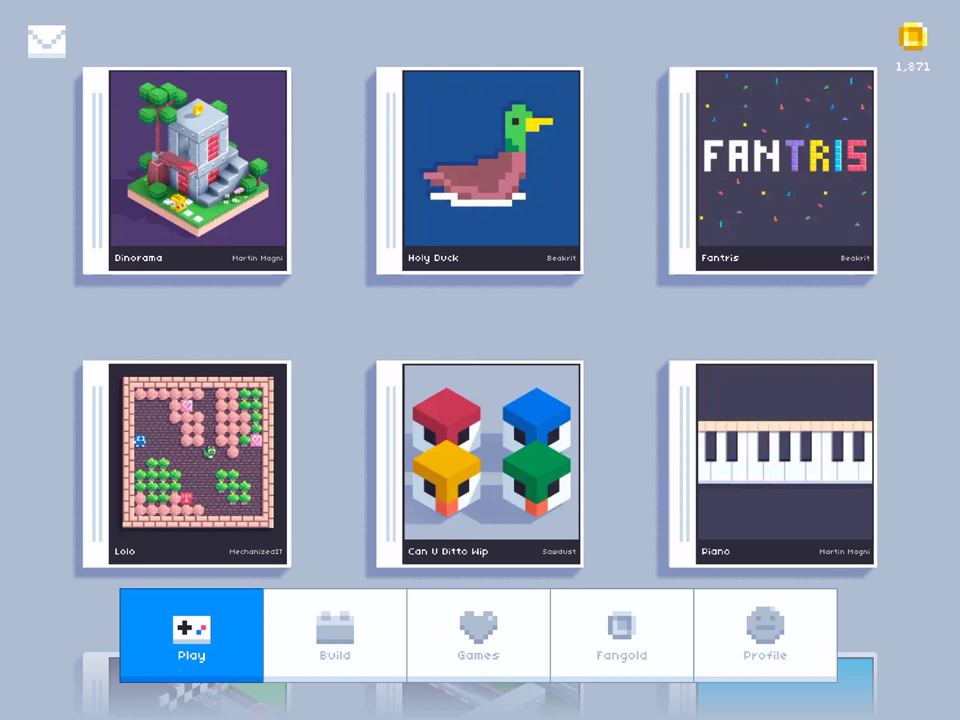
- Create a new game from the Build screen and open its game card
click(334, 635)
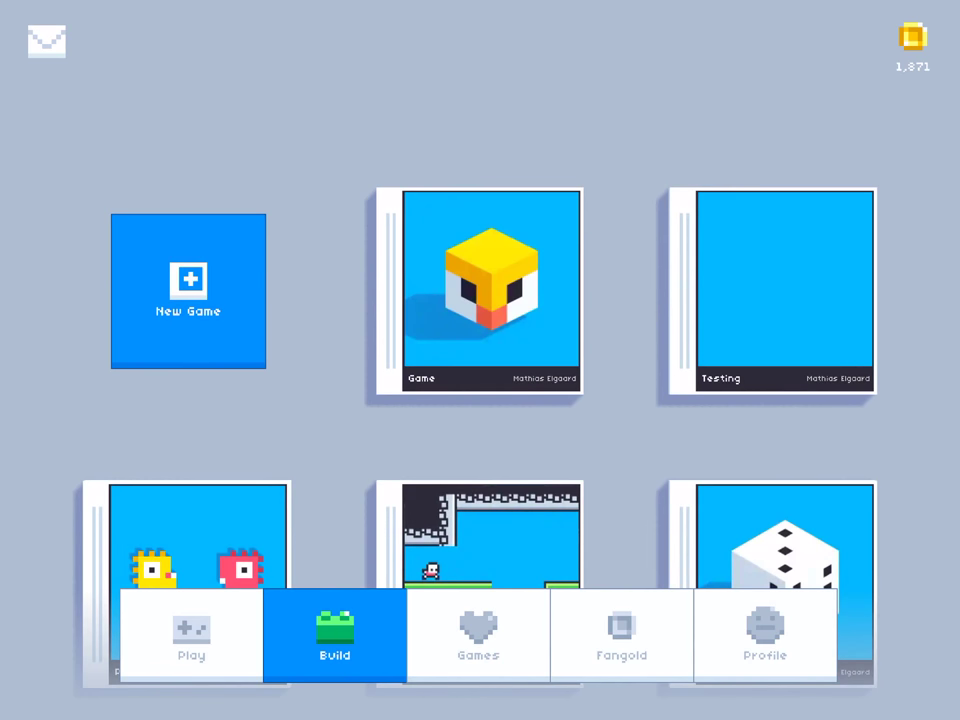
click(188, 290)
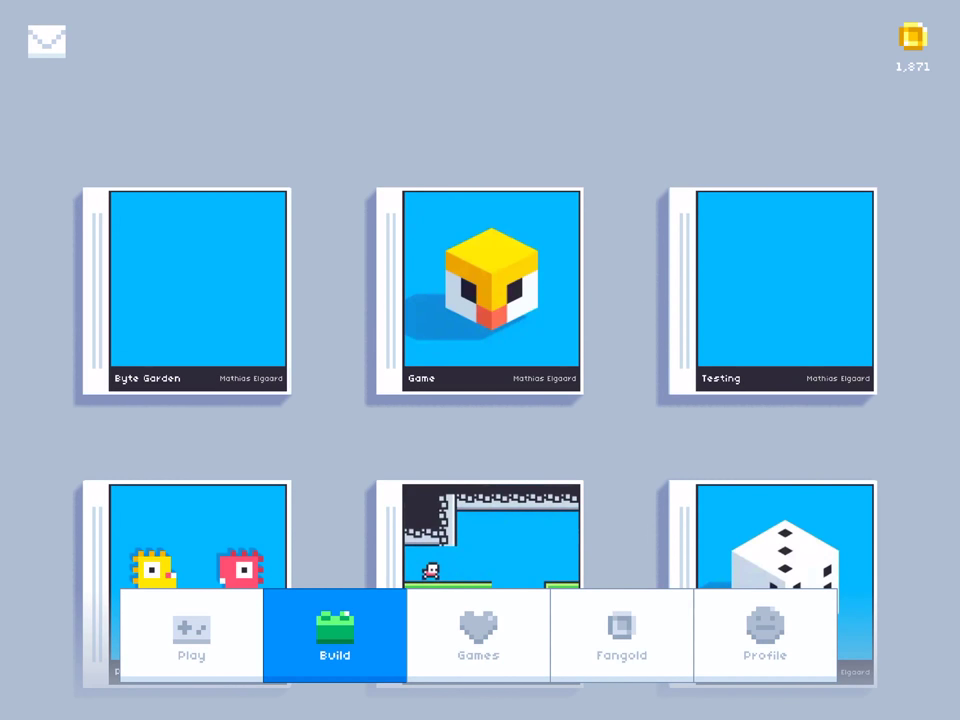
click(188, 290)
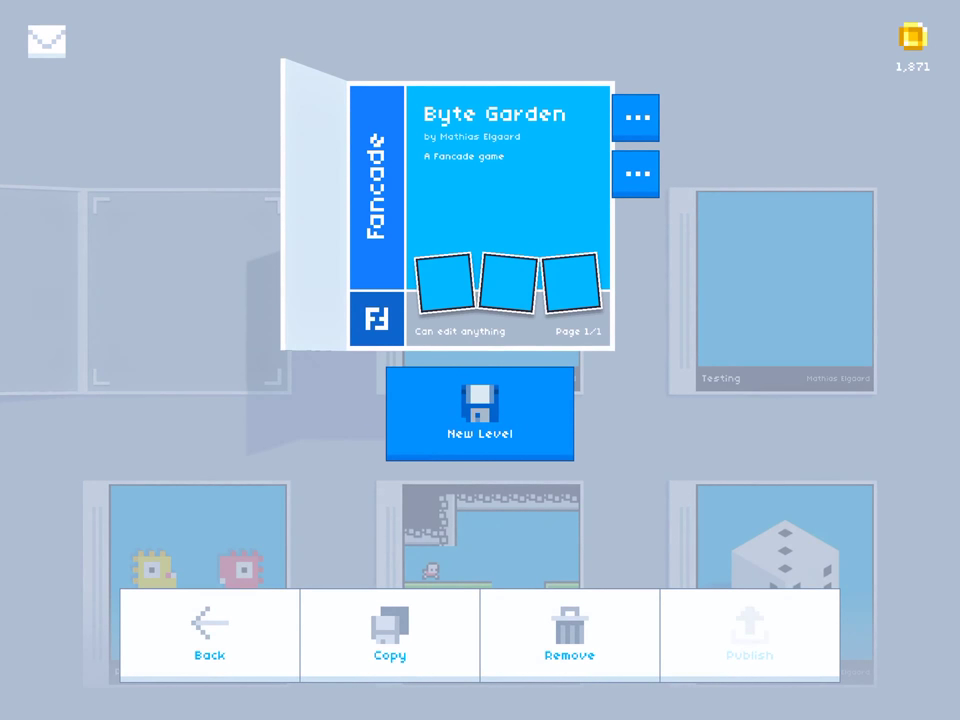
- Rename the game's default title to 'Tutorial Game'
click(493, 113)
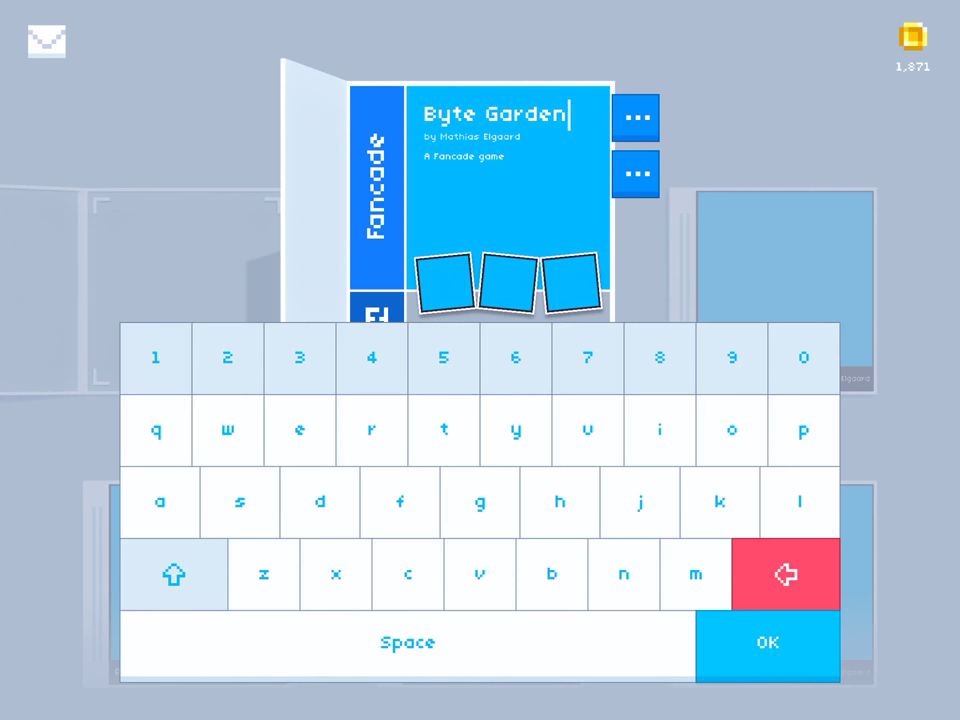
key(BackSpace)
key(BackSpace)
key(BackSpace)
key(BackSpace)
key(BackSpace)
key(BackSpace)
key(BackSpace)
key(BackSpace)
key(BackSpace)
key(BackSpace)
text(Tutorial Game)
key(Return)
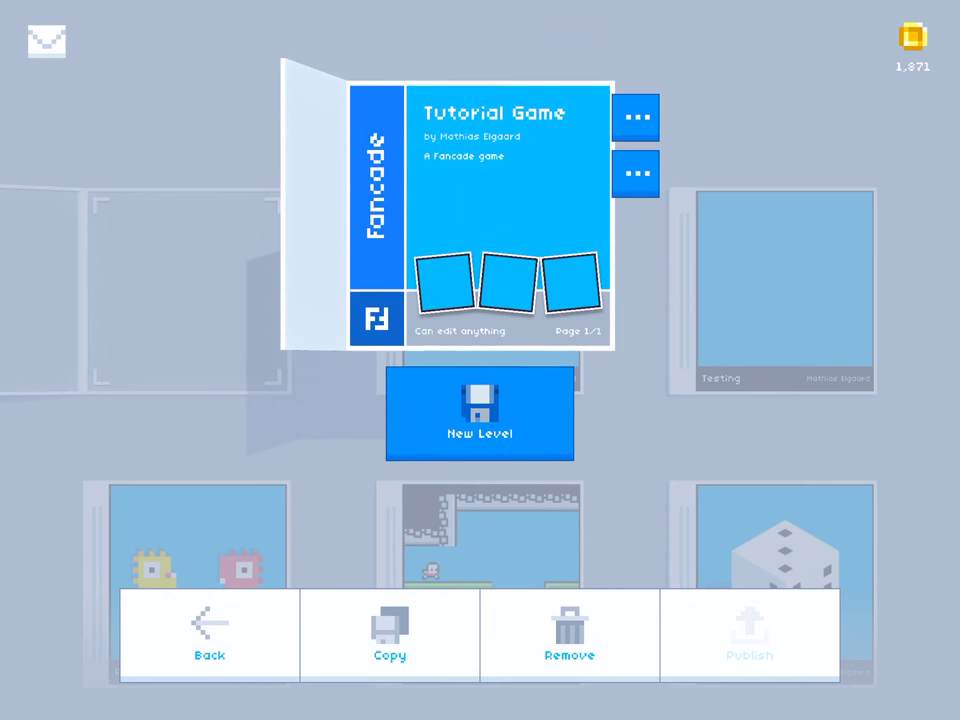
- Add a new level named 'Tutorial Level' and open it in the editor
click(480, 413)
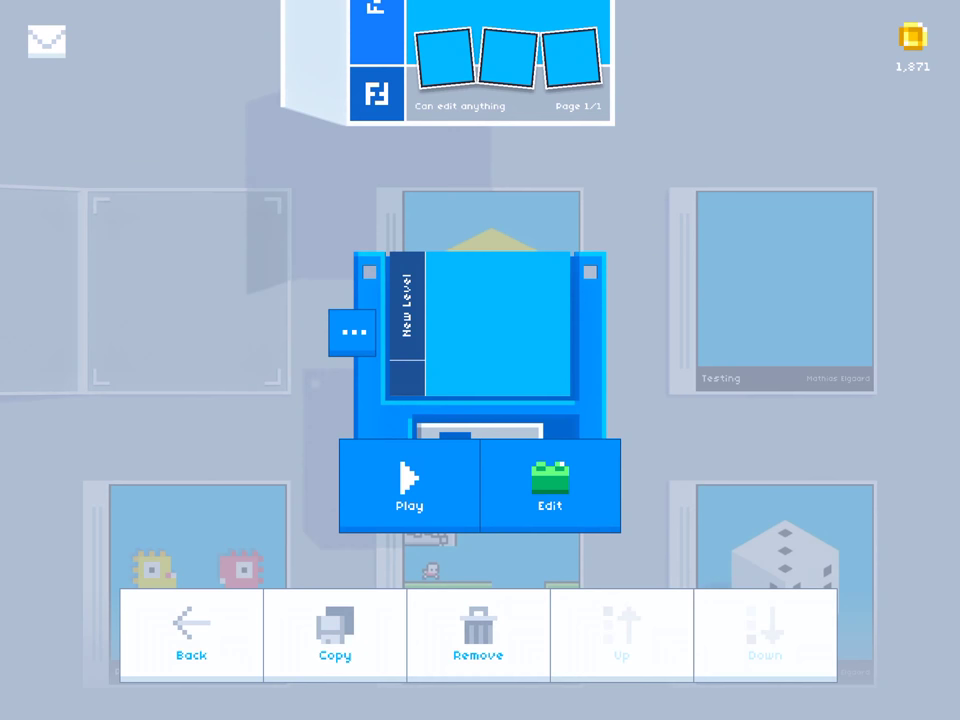
click(405, 300)
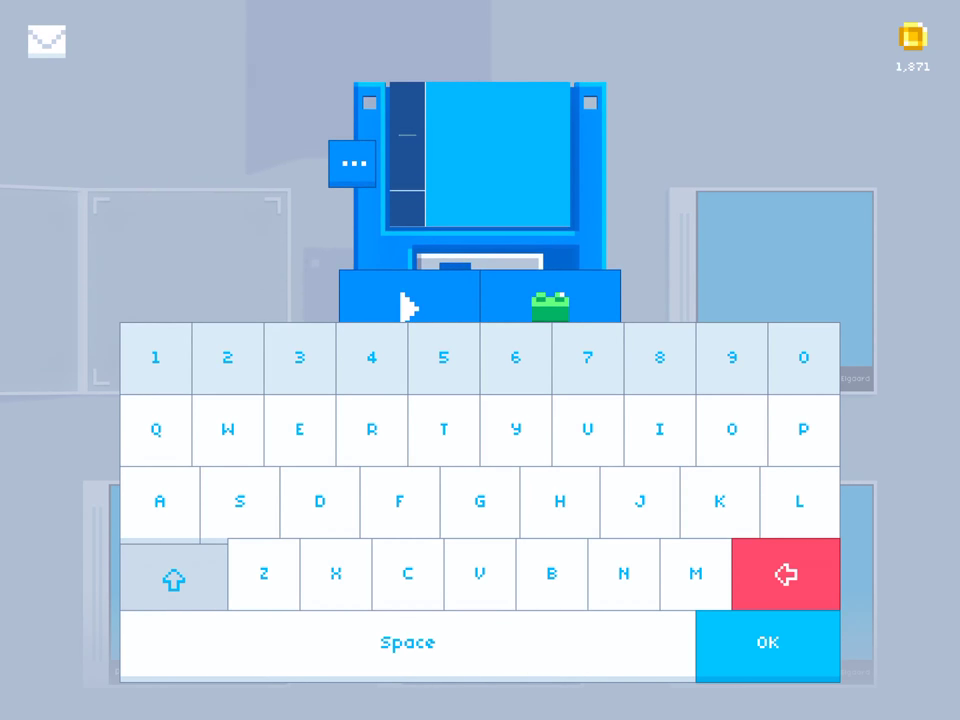
text(Tutorial Level)
key(Return)
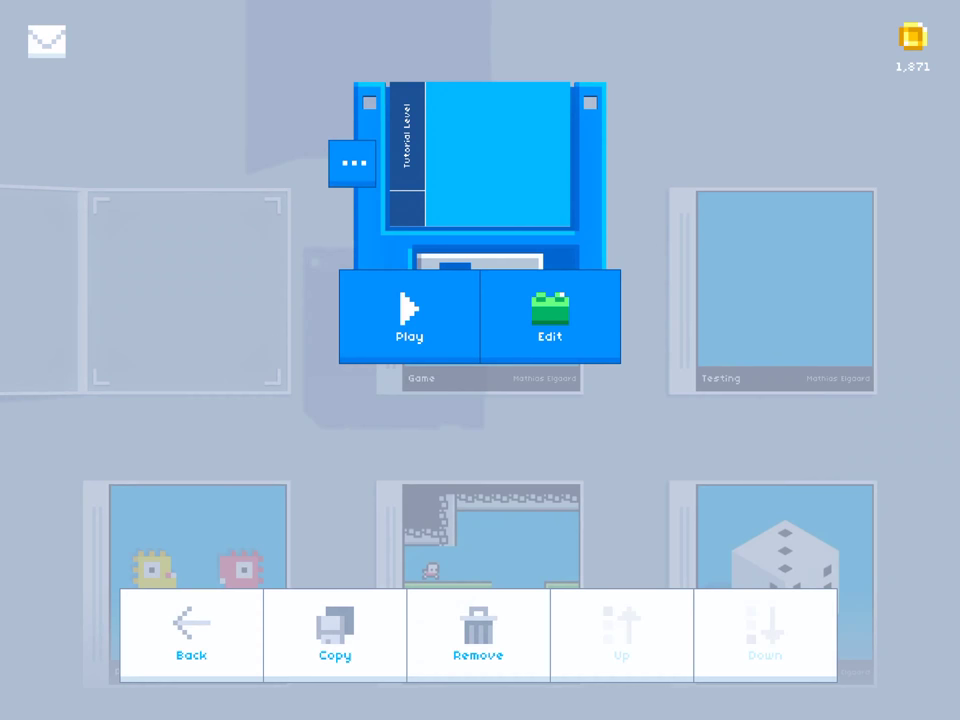
click(550, 315)
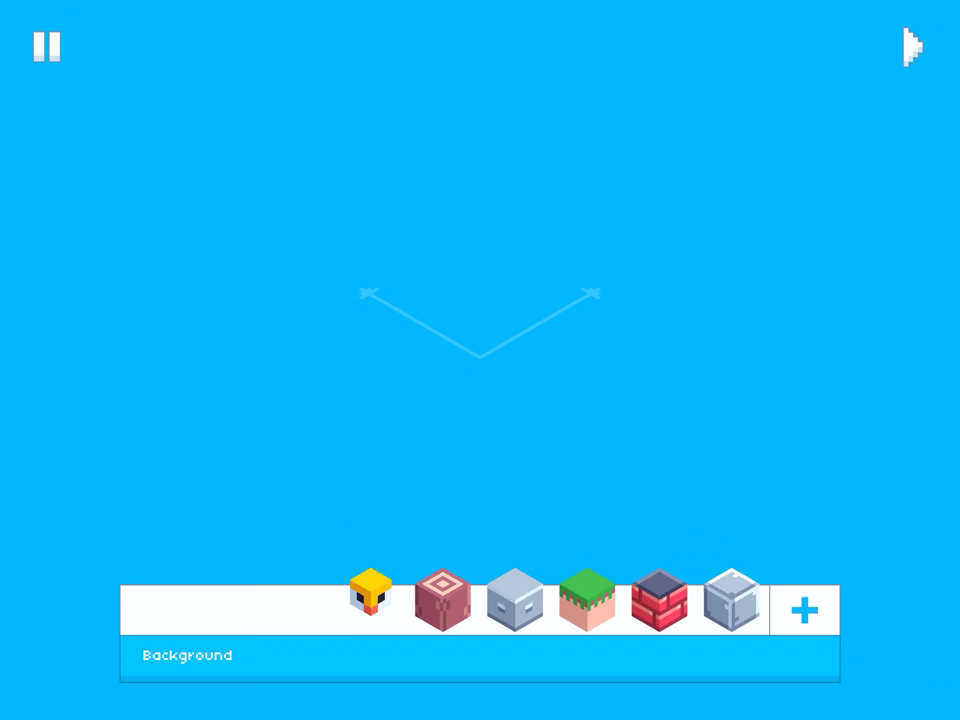
- Open the block inventory and scroll to the Values category
click(805, 612)
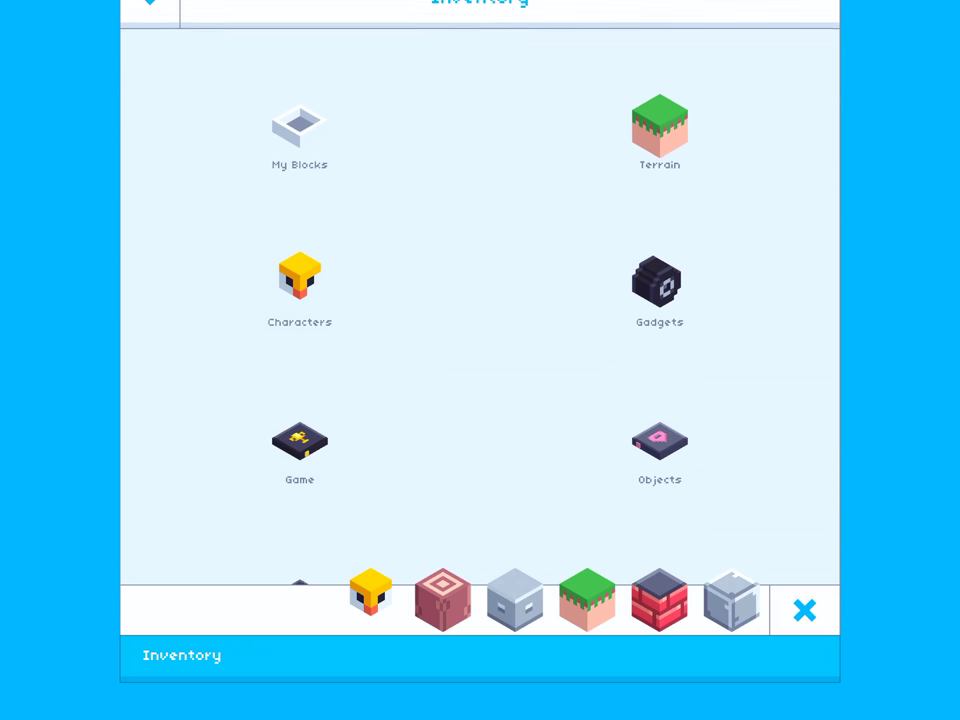
scroll(480, 300, down, 1)
scroll(480, 300, down, 1)
scroll(480, 300, down, 1)
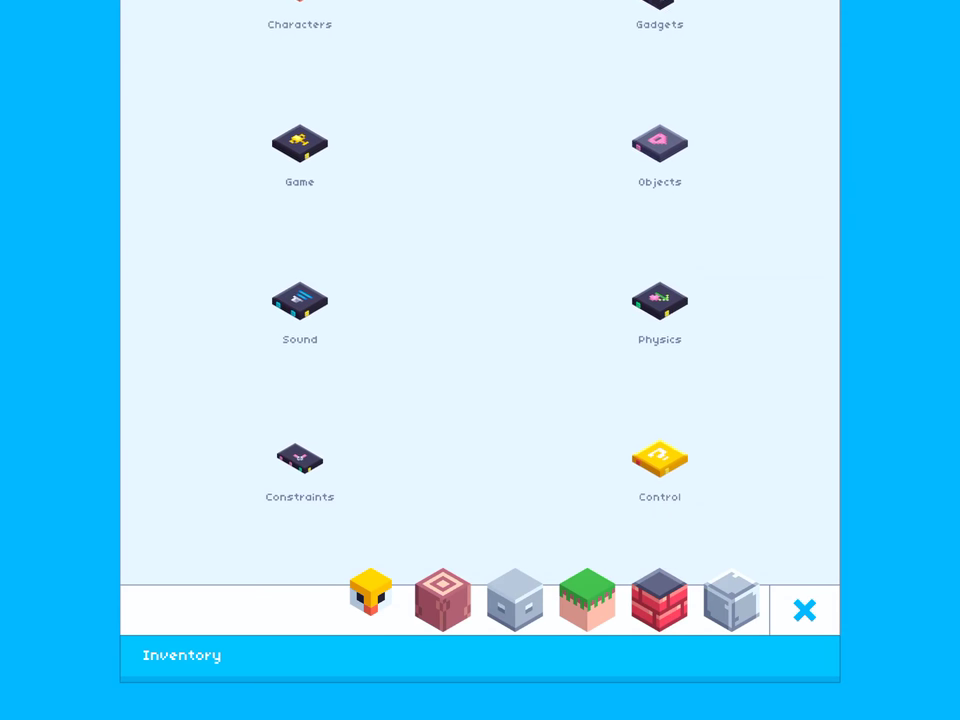
scroll(480, 300, down, 2)
scroll(480, 300, down, 3)
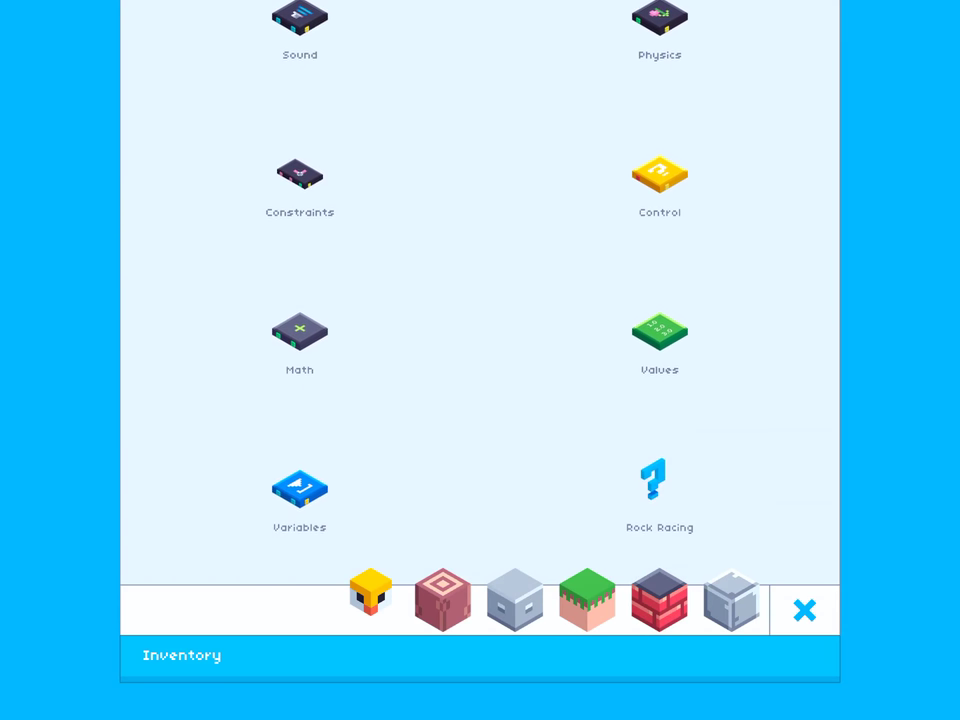
scroll(480, 300, down, 2)
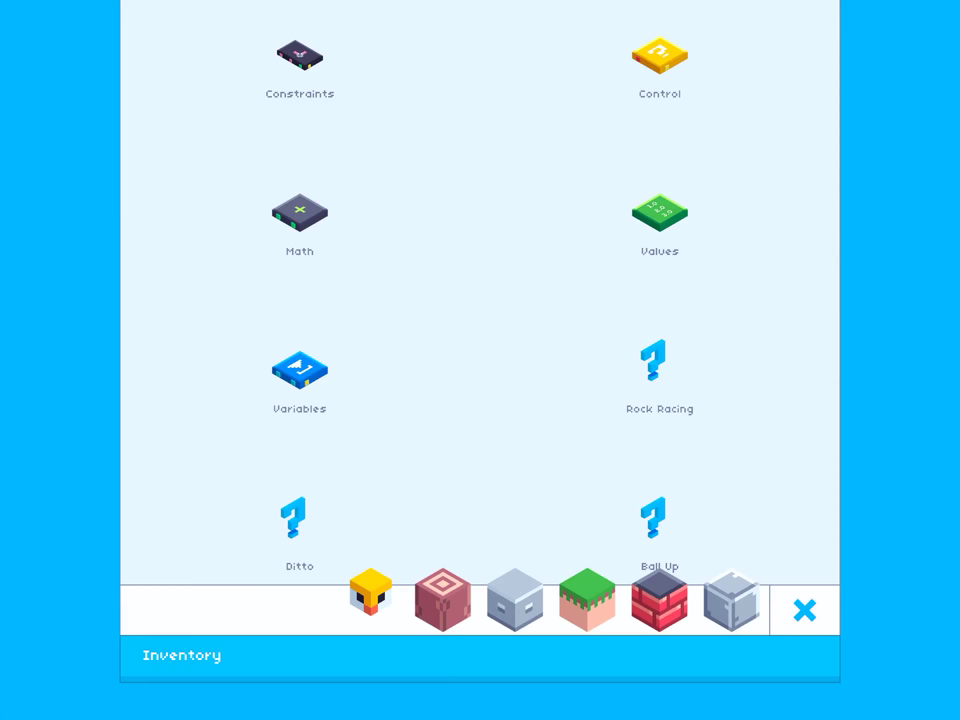
scroll(480, 300, up, 1)
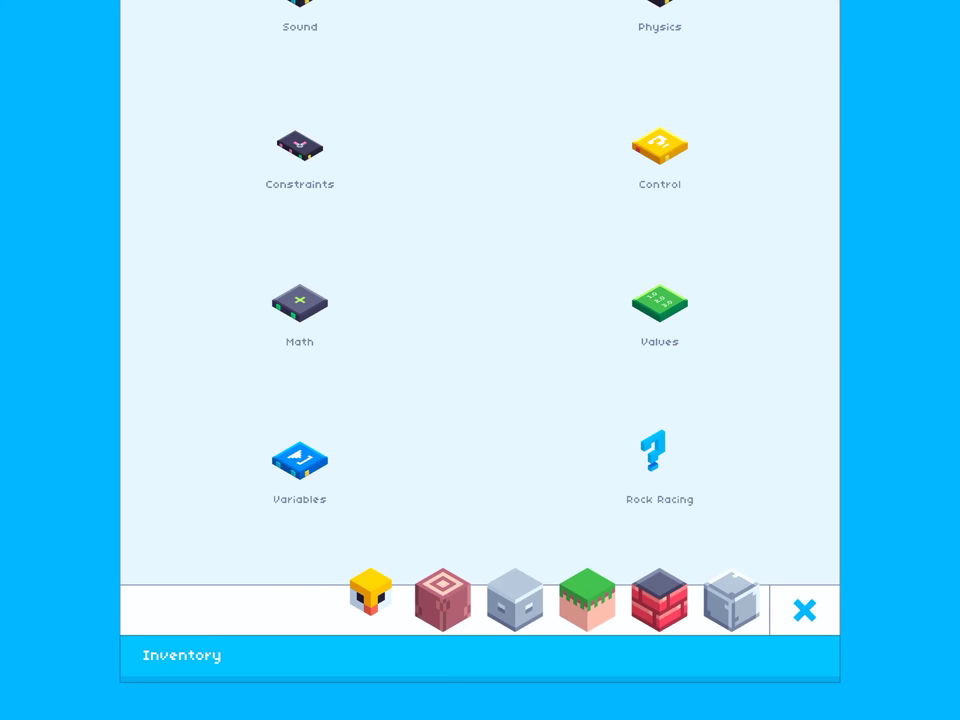
click(659, 303)
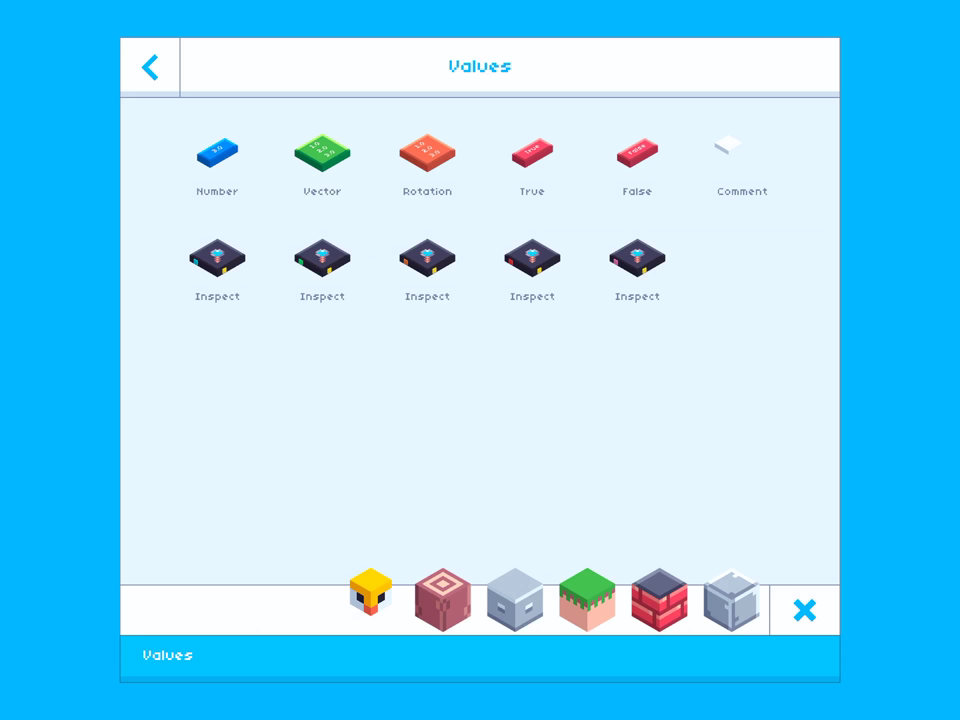
- Add a Number block from Values and a Set Score block from Game, then close the inventory
click(217, 153)
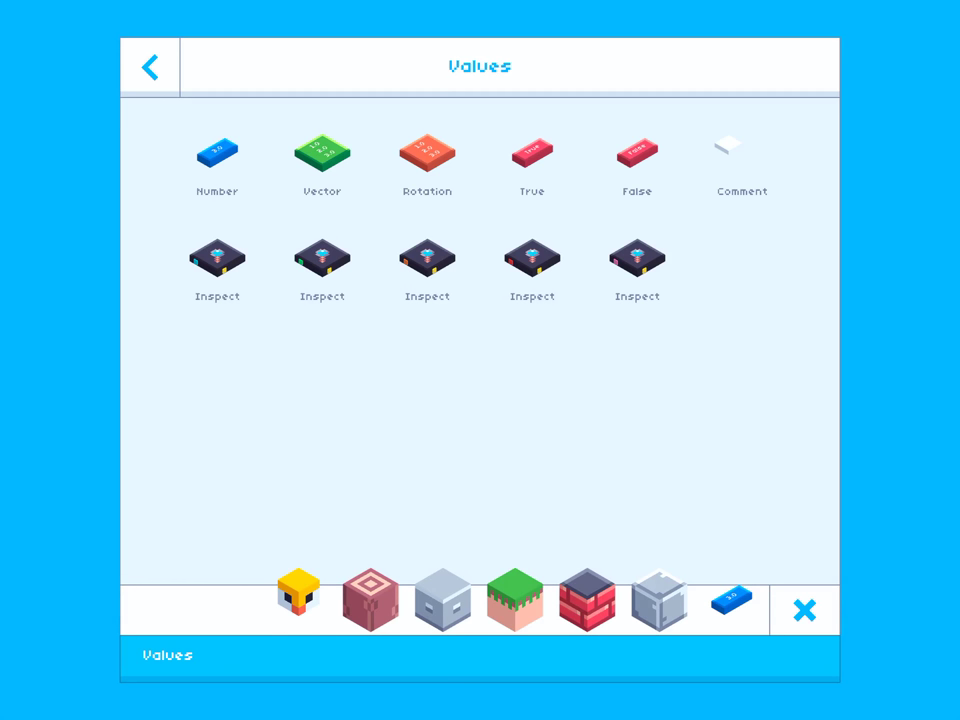
click(150, 67)
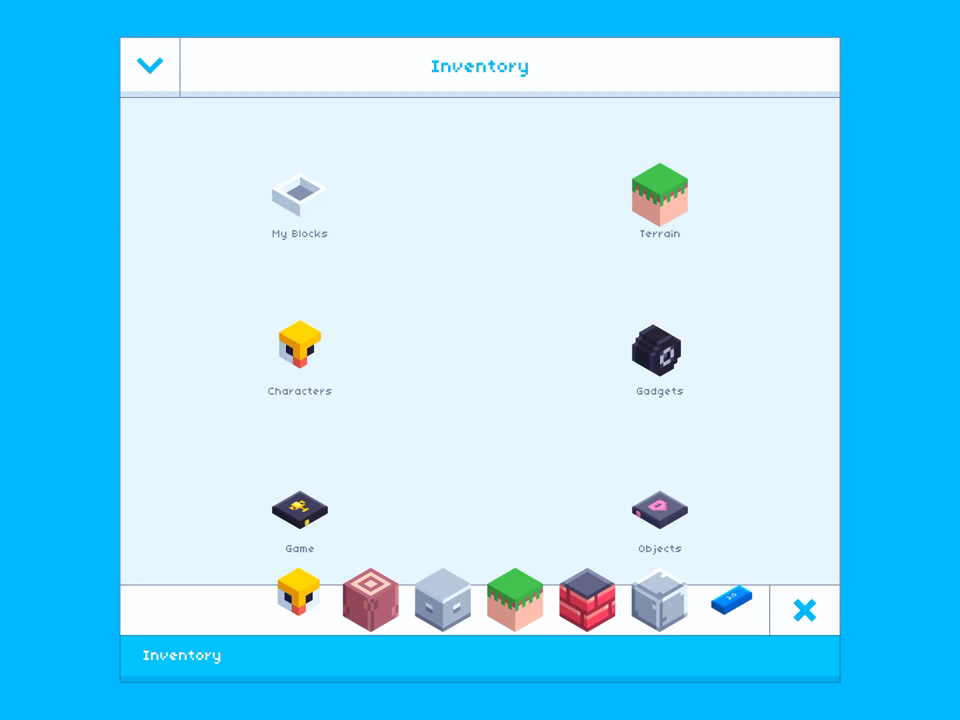
scroll(480, 340, down, 5)
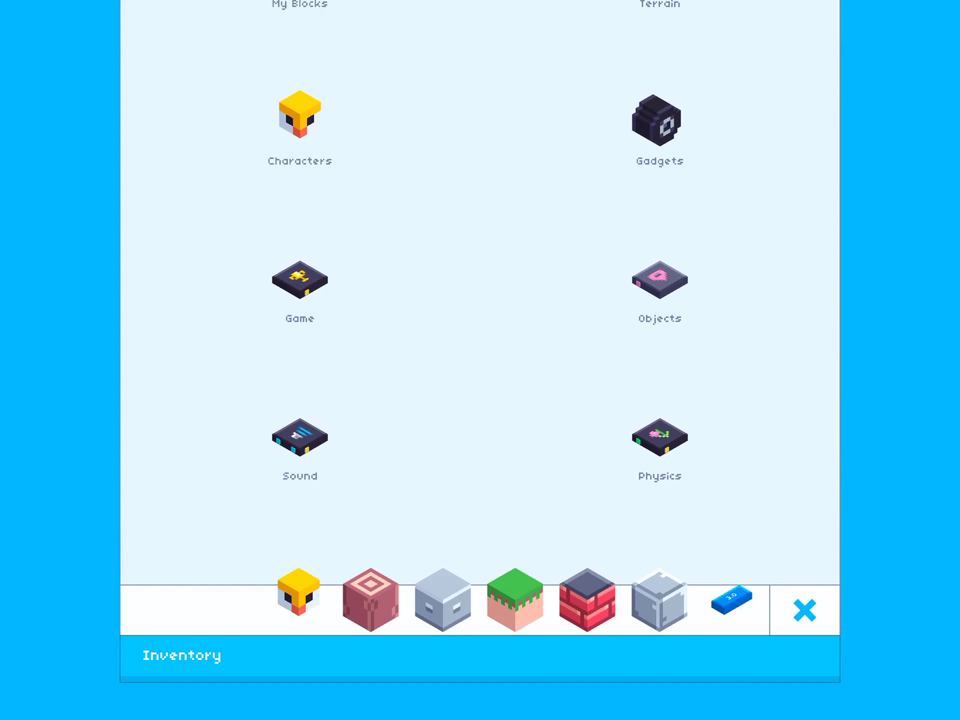
click(300, 285)
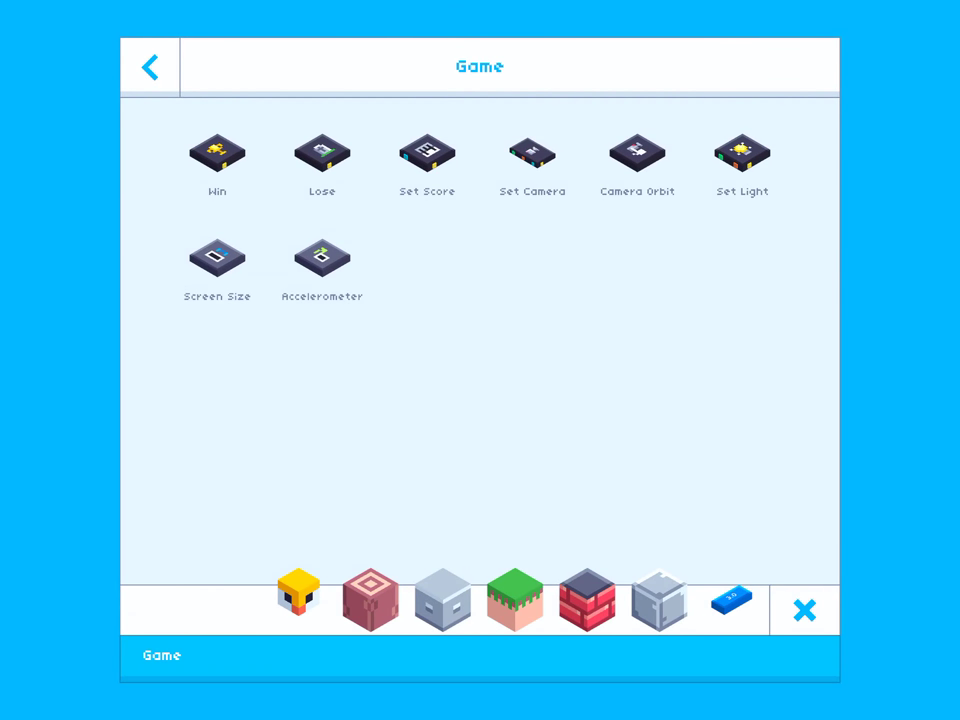
click(427, 152)
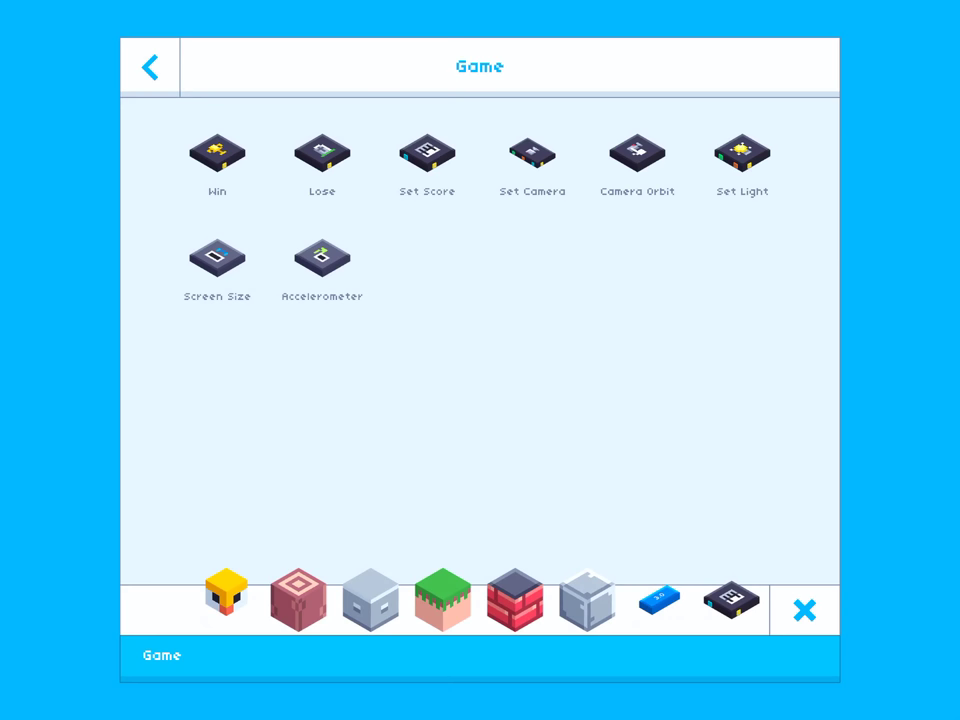
click(805, 610)
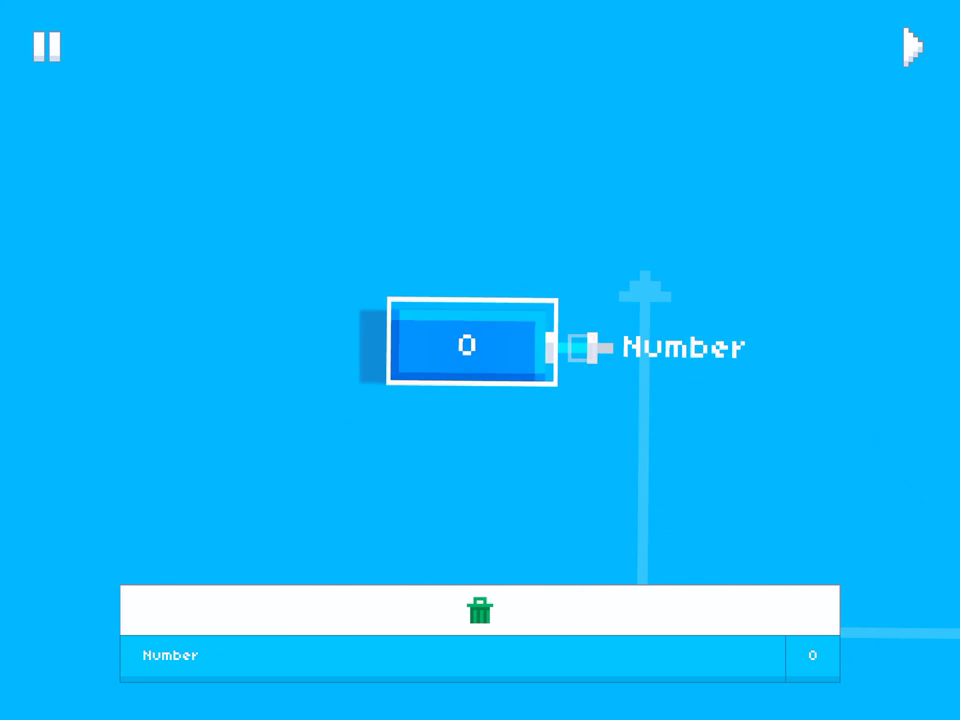
- Place a Number block in the level and pan the view around it
click(349, 468)
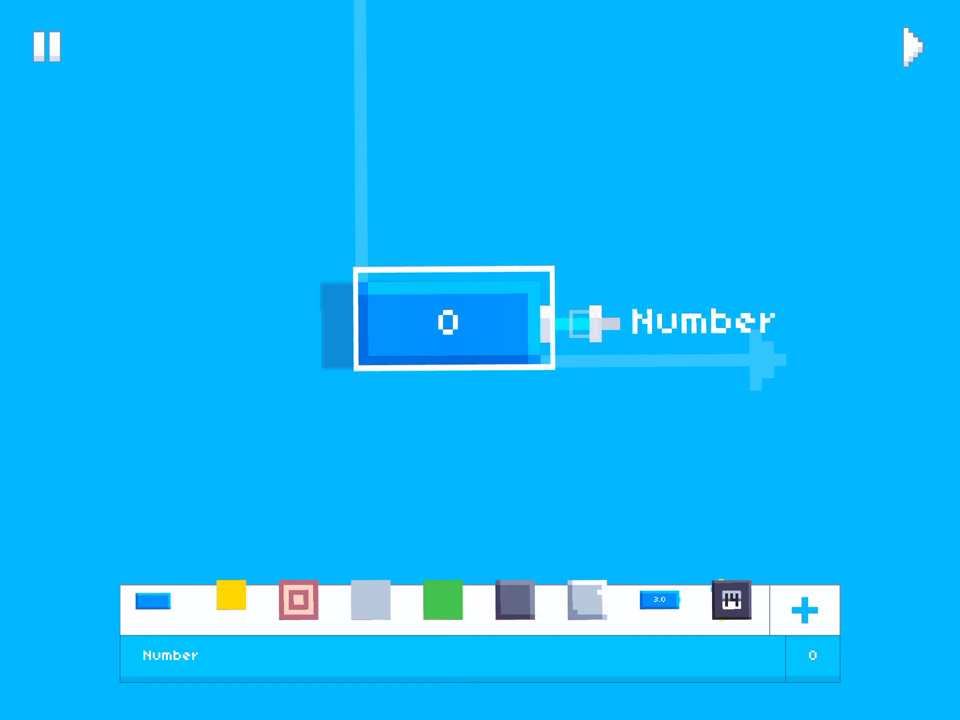
mouse_move(595, 322)
mouse_down()
mouse_move(510, 309)
mouse_move(545, 330)
mouse_move(510, 312)
mouse_up()
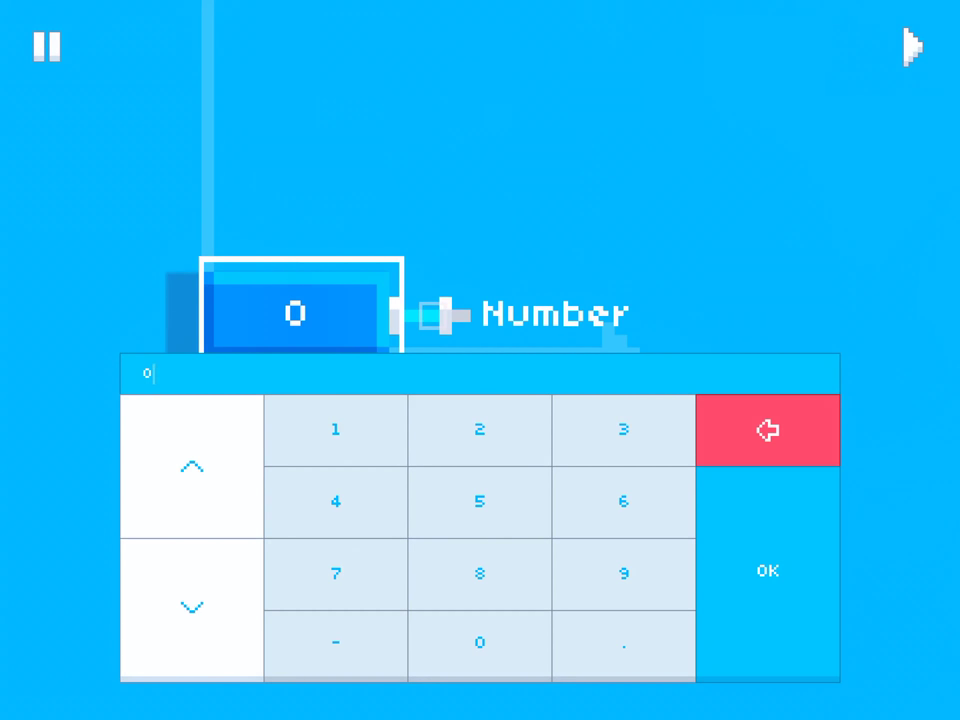
- Change the Number block's value from 0 to 5 and move it toward the centre
click(192, 466)
click(192, 466)
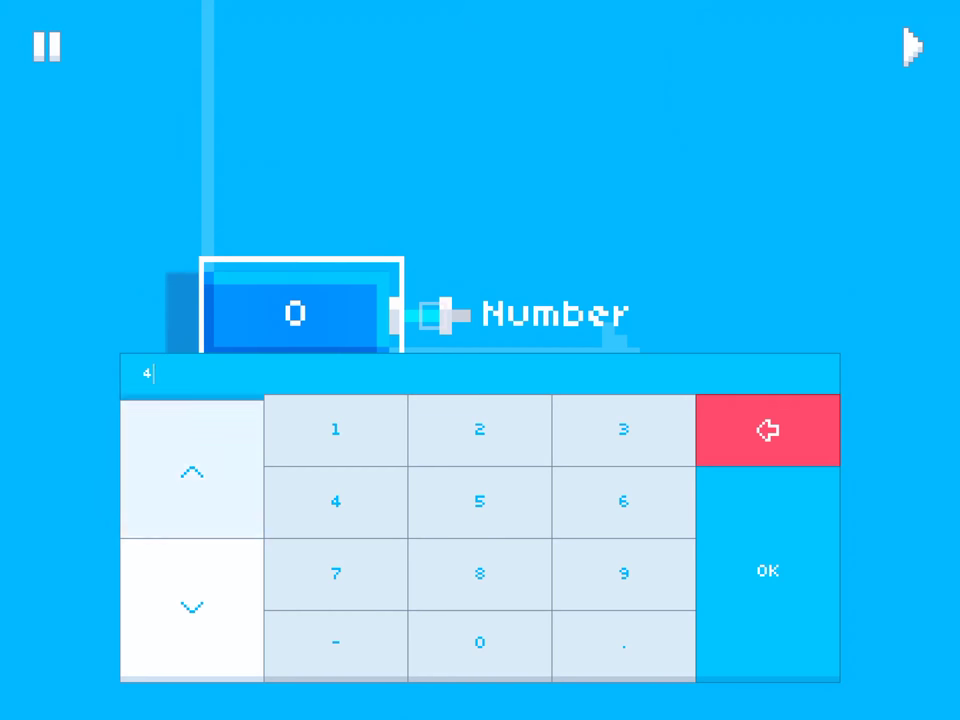
click(192, 606)
click(192, 606)
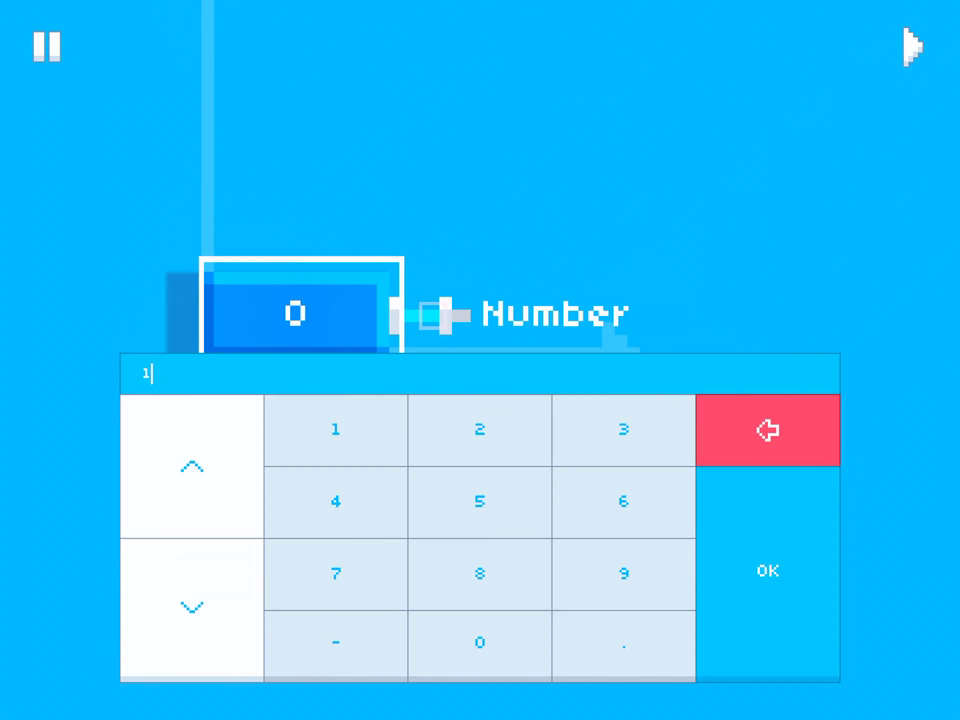
click(192, 466)
key(BackSpace)
click(480, 502)
click(767, 570)
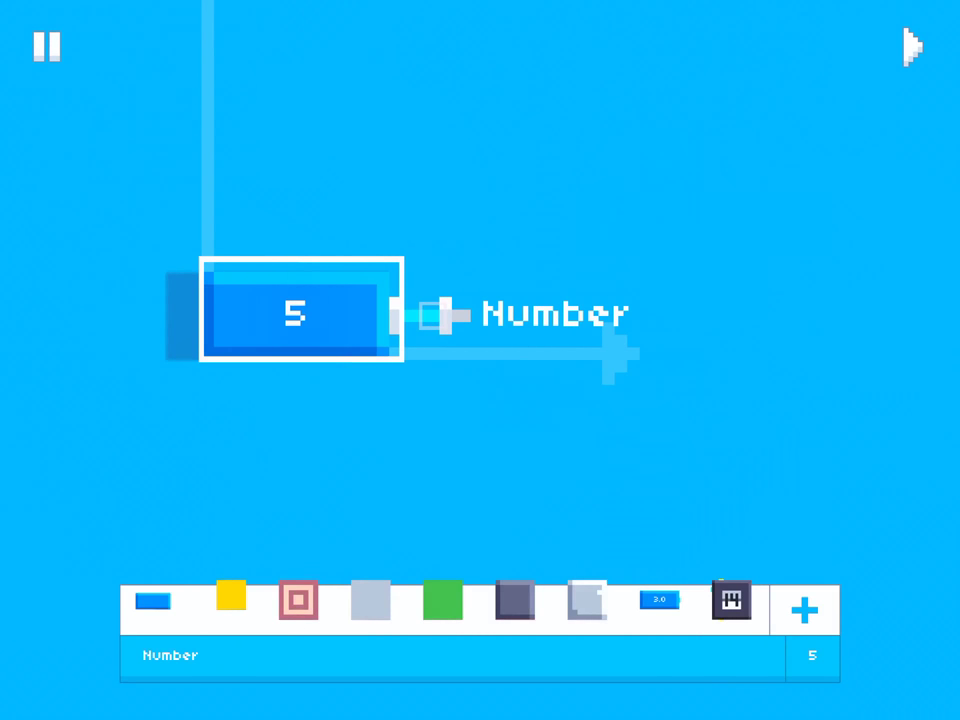
drag(295, 313, 473, 308)
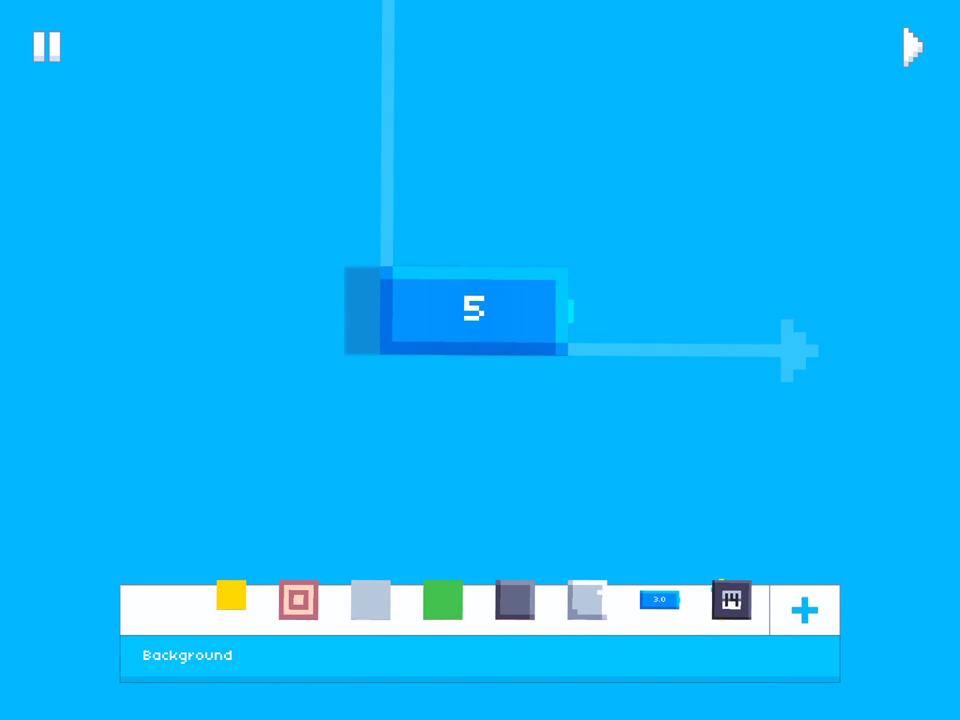
- Shift the 5 block left and drop Set Score to its right, wired to the 5
drag(473, 308, 273, 308)
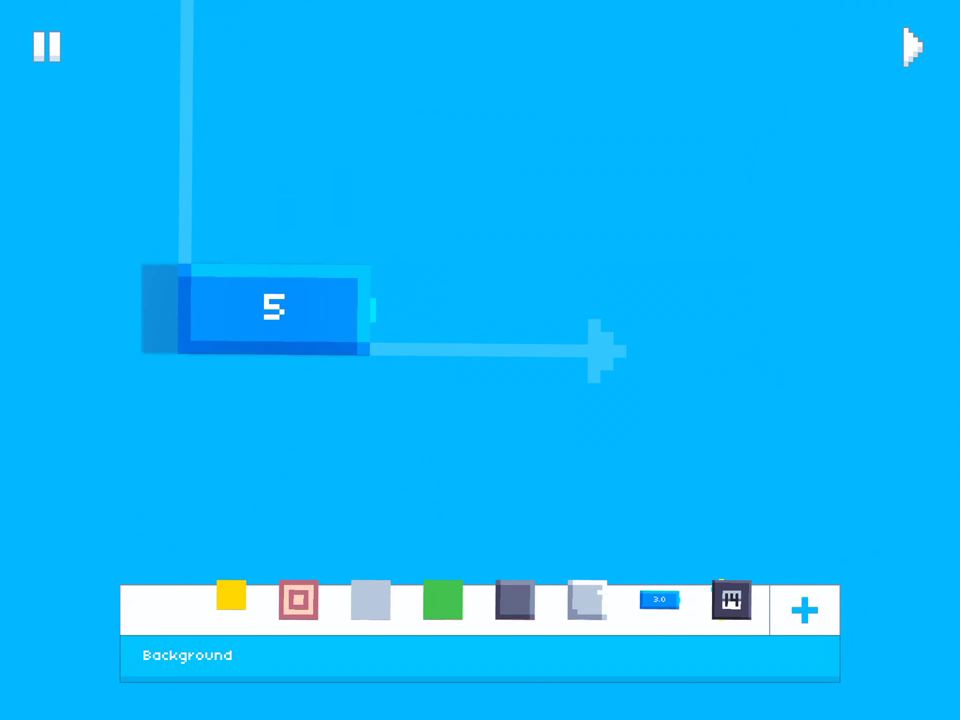
drag(273, 308, 245, 290)
drag(731, 600, 755, 355)
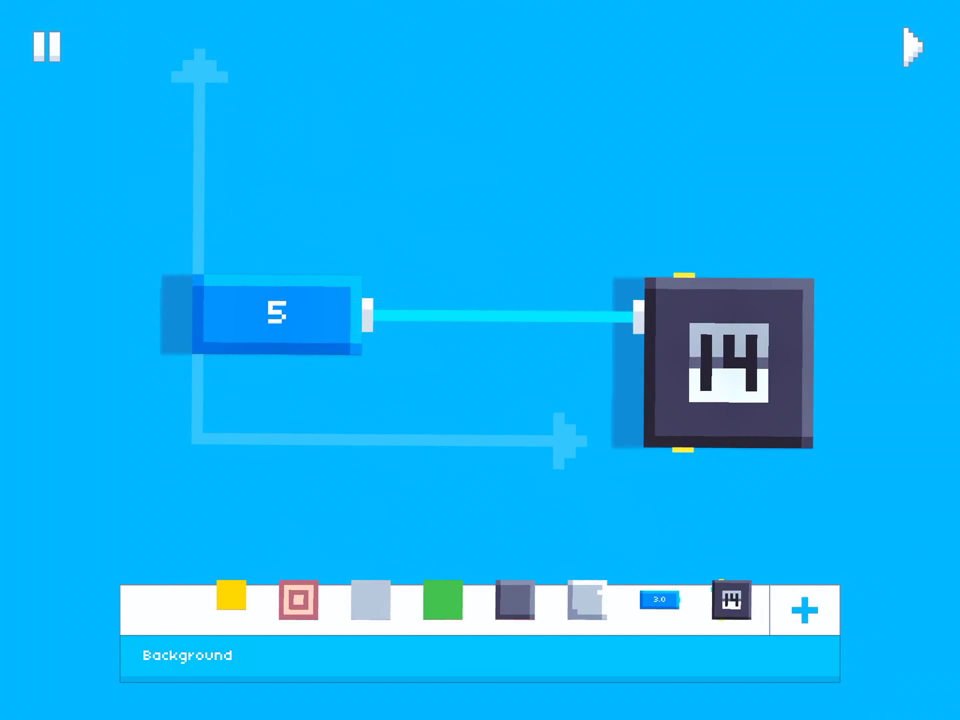
click(728, 362)
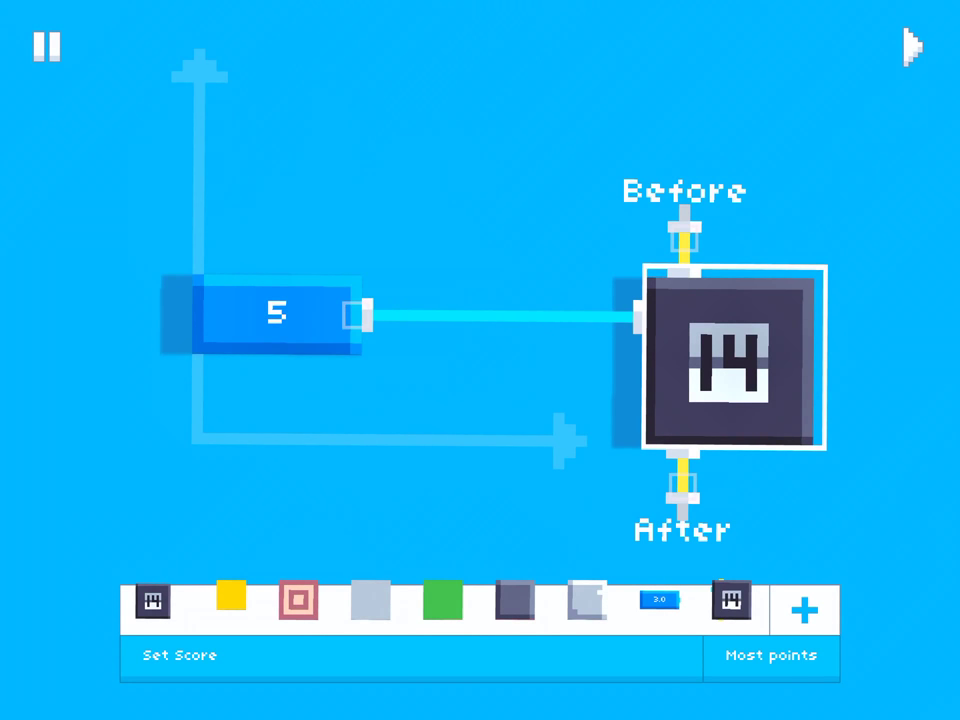
click(277, 313)
click(480, 520)
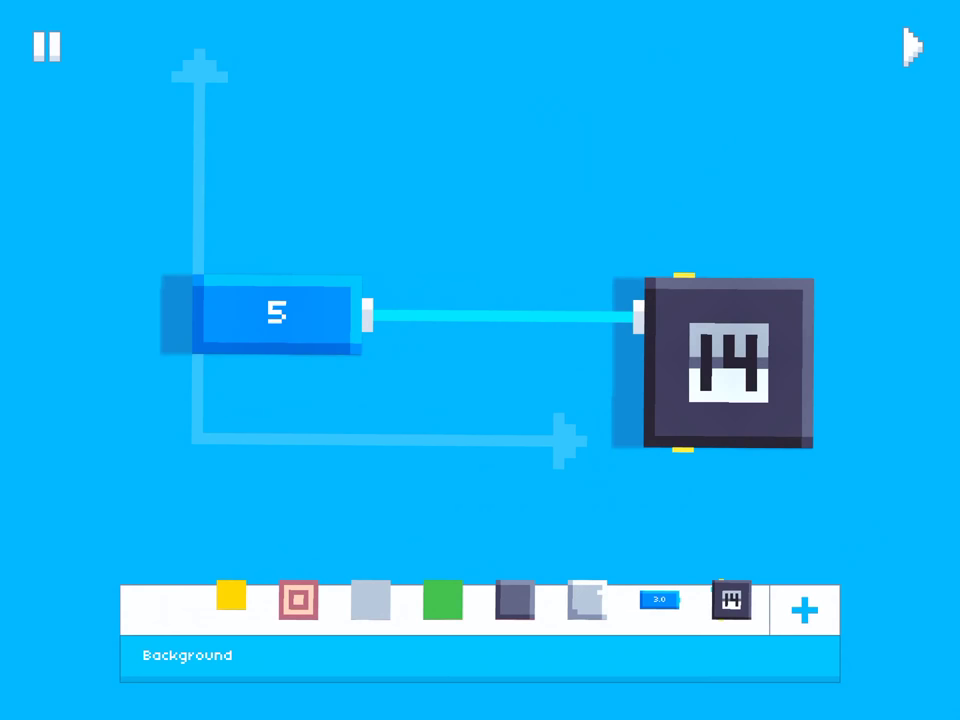
click(912, 46)
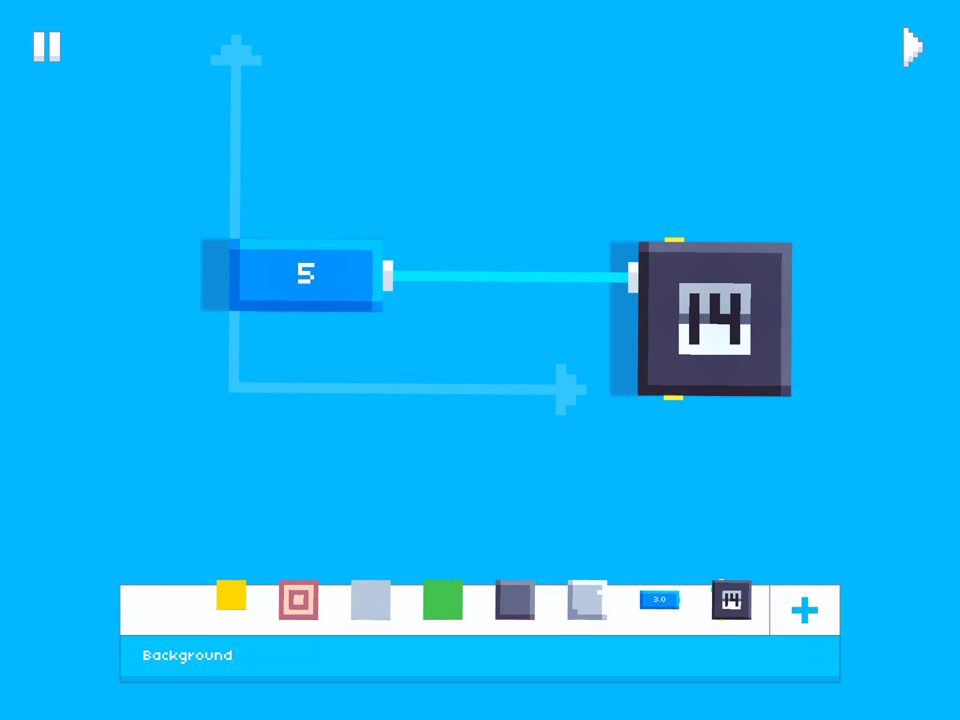
- Set the Number block to 1000000 and test-run the game
click(305, 272)
click(812, 655)
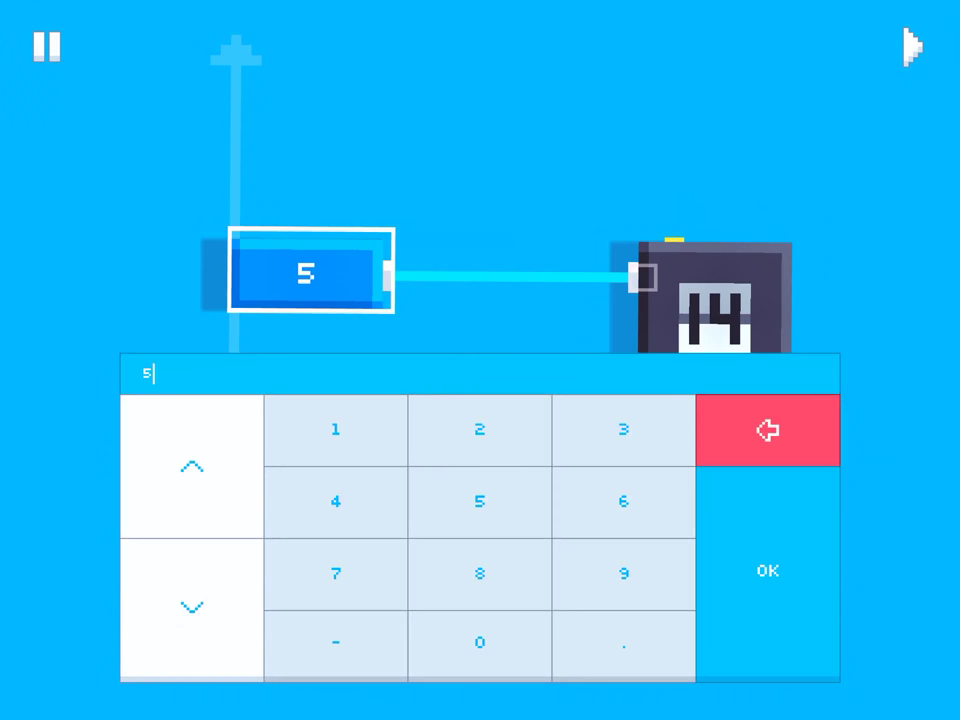
text(1000000)
click(767, 570)
click(912, 46)
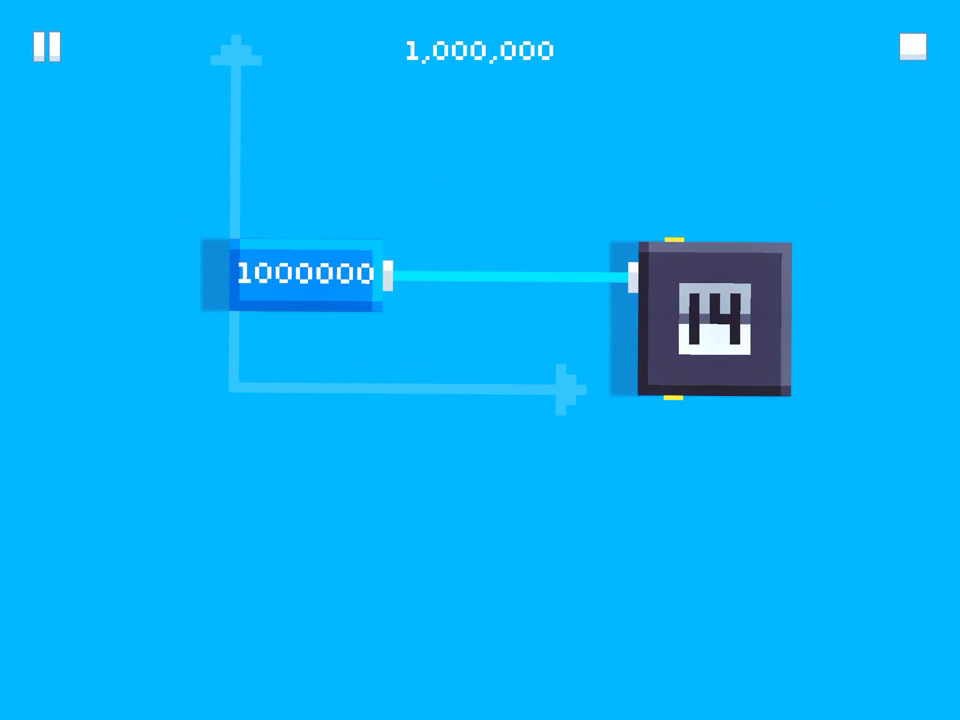
click(912, 46)
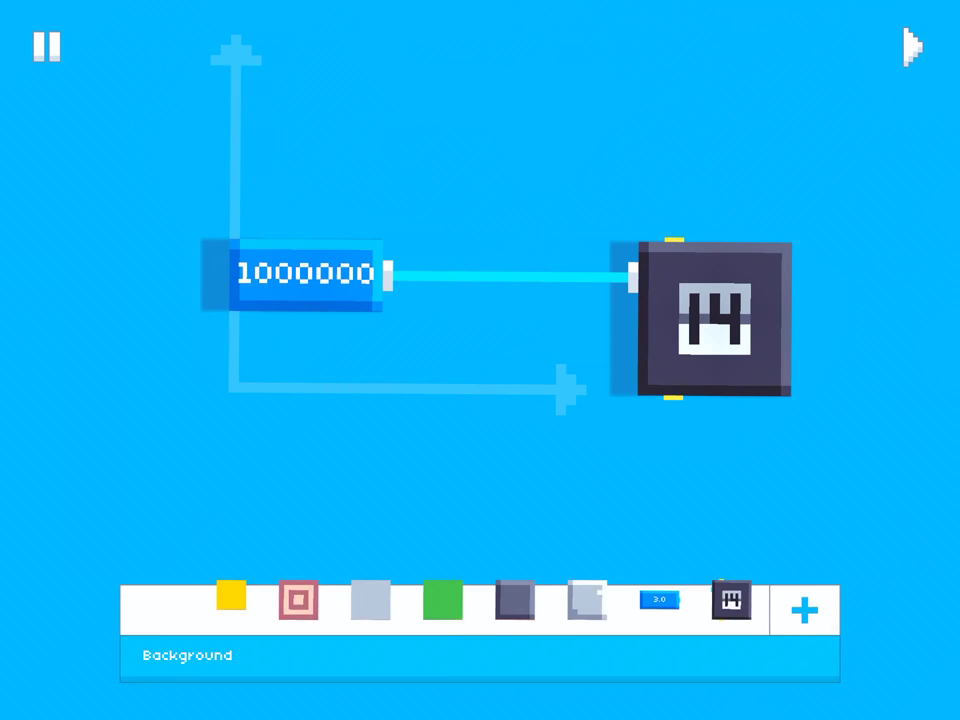
- Change the Number value to 55.6 and test-run the game
click(305, 273)
click(767, 435)
click(767, 435)
click(767, 435)
click(767, 435)
click(479, 501)
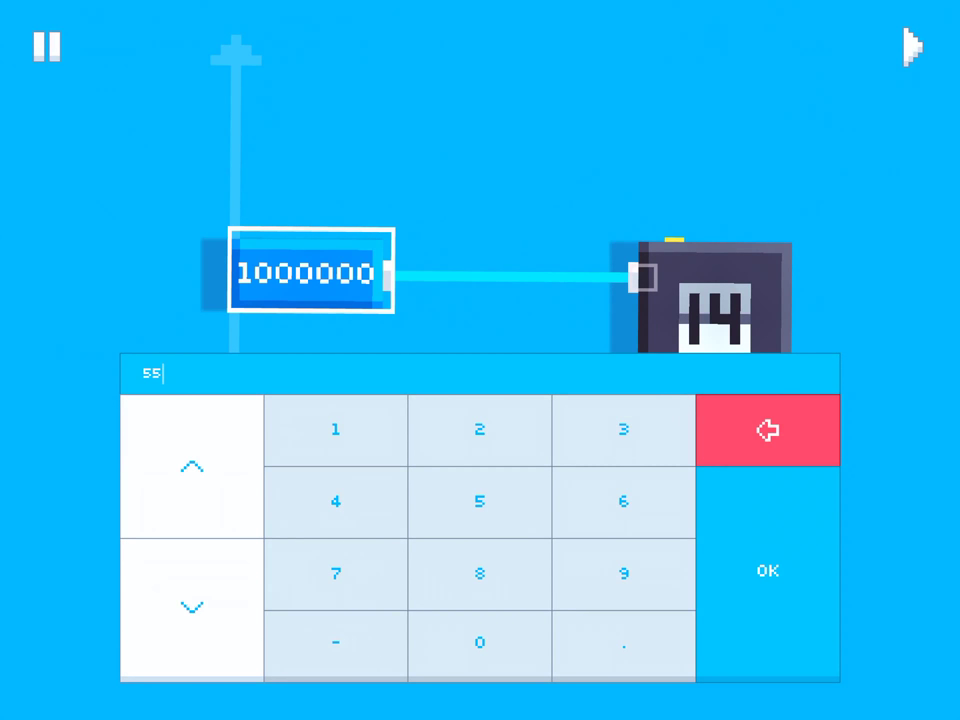
click(623, 642)
click(623, 501)
click(767, 570)
click(912, 46)
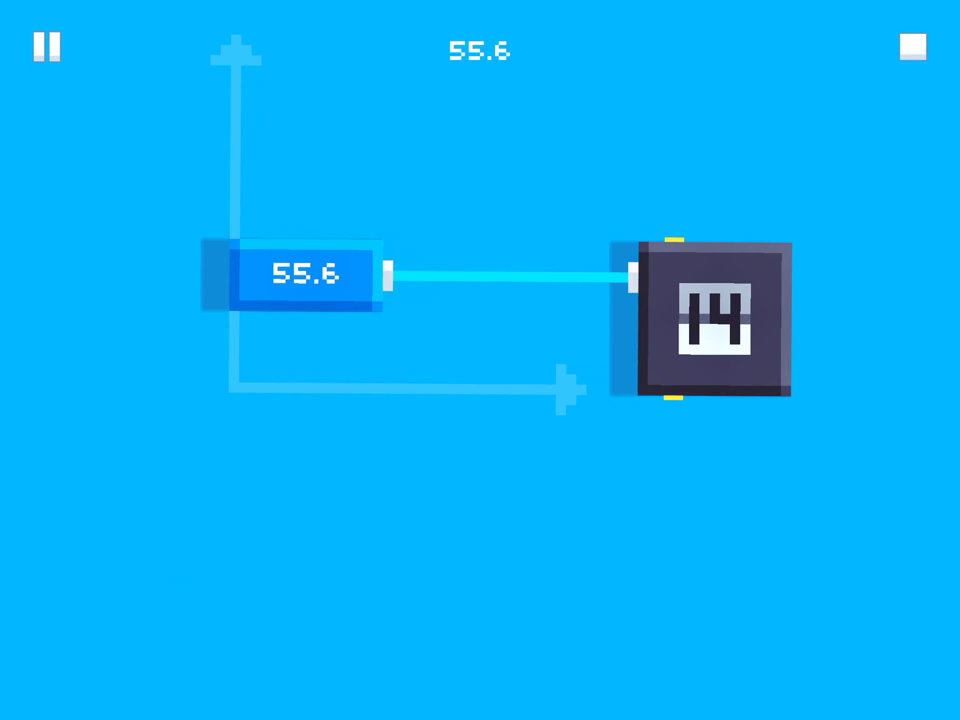
click(912, 46)
- Extend the Number value to 55.666 and test-run the game
click(305, 272)
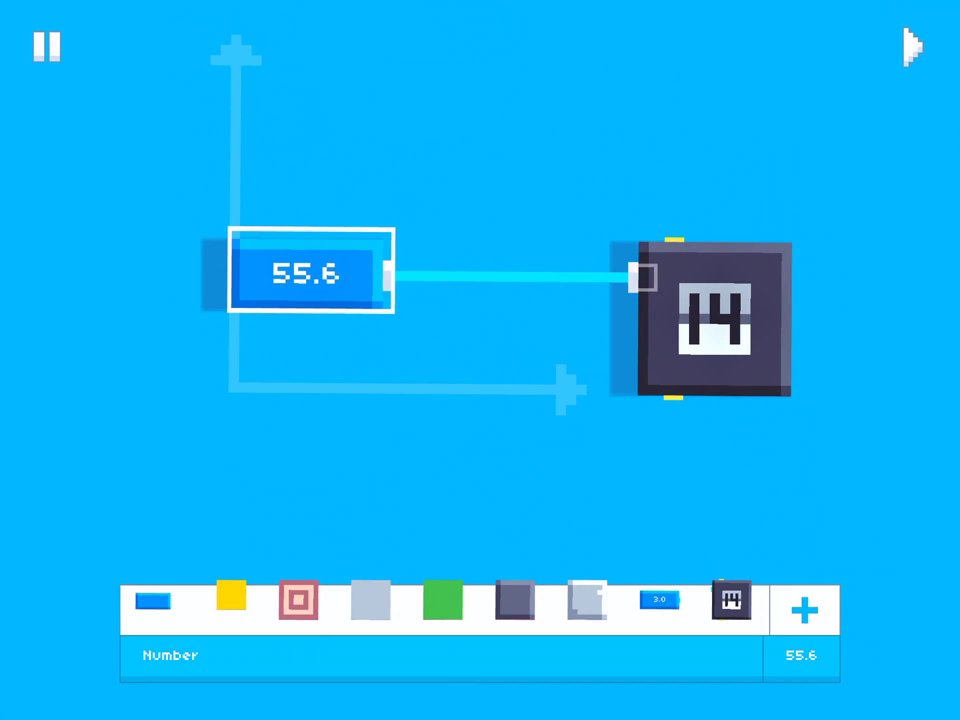
click(800, 655)
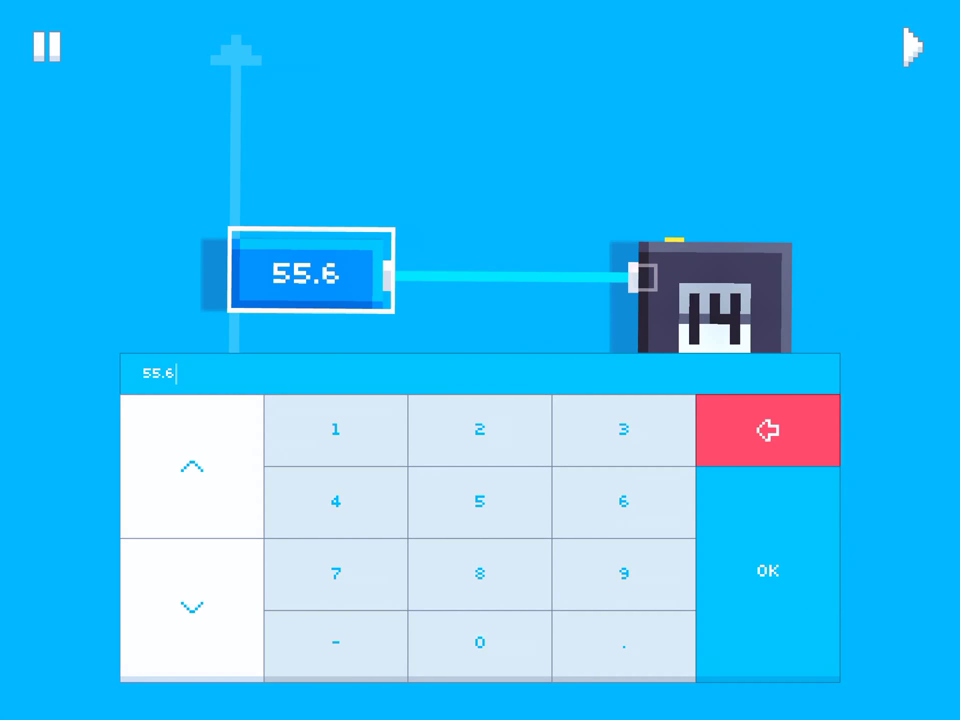
text(66)
key(Return)
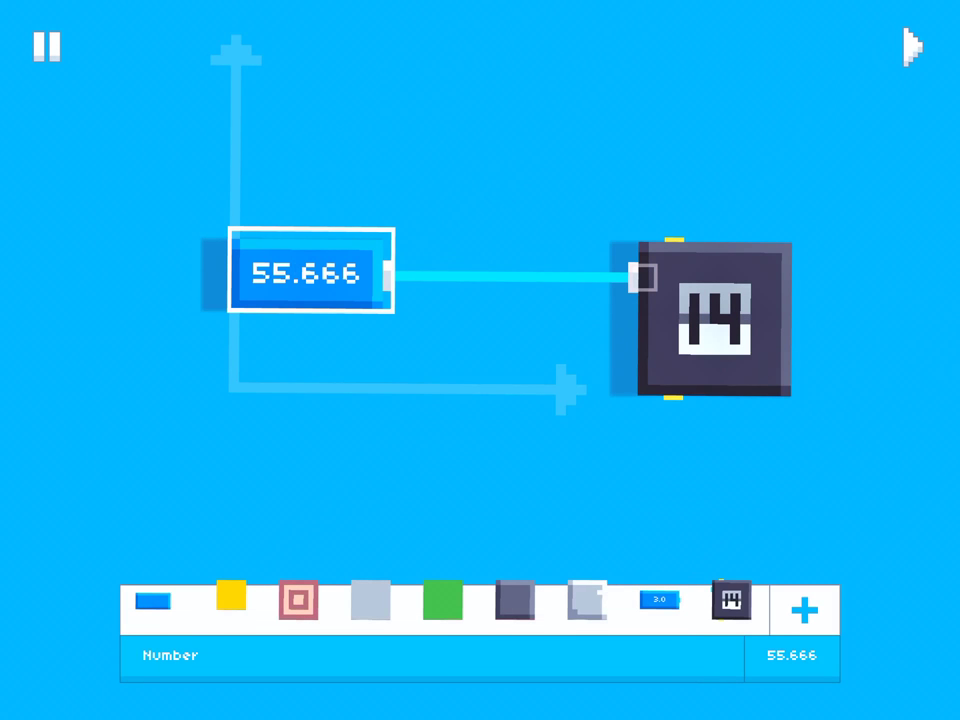
click(912, 46)
- Extend the value to 55.667 and run the game to see score 55.7
click(305, 272)
click(790, 655)
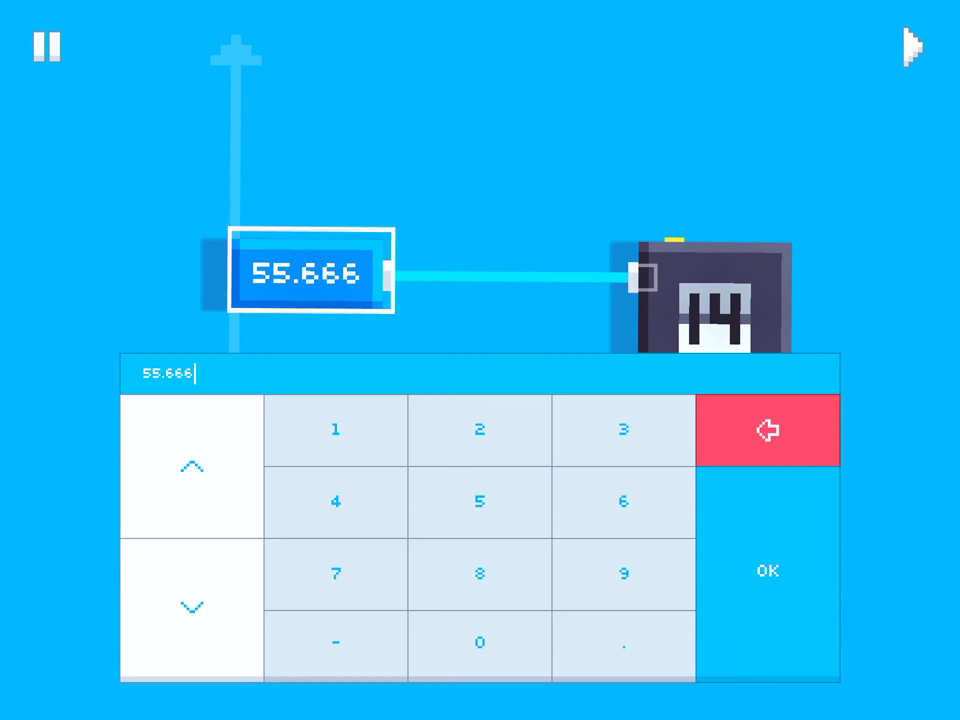
text(6)
key(Return)
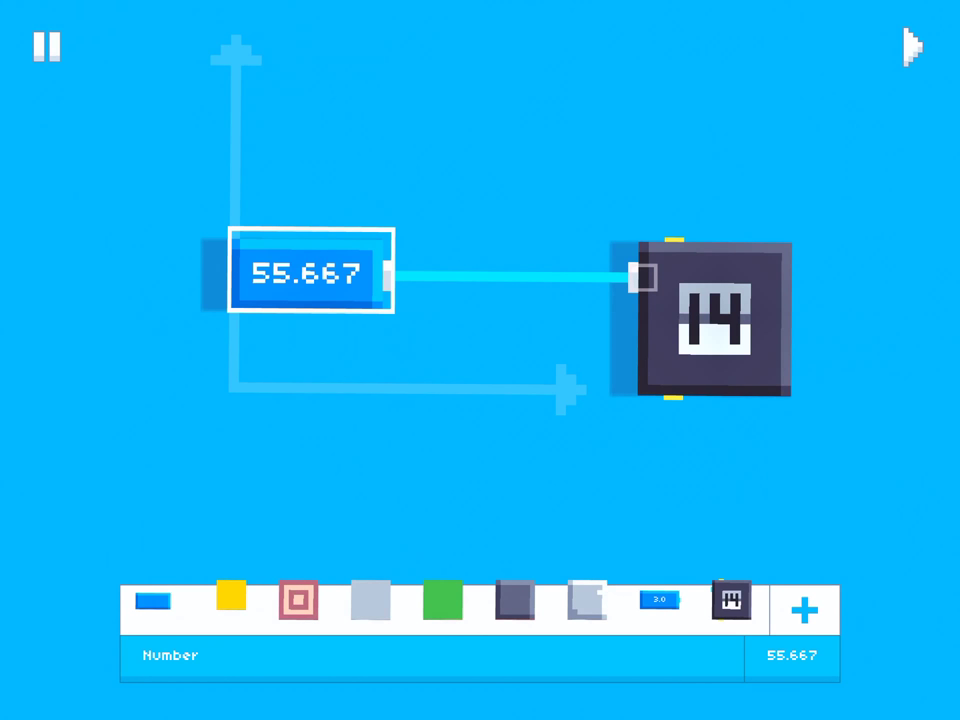
key(Escape)
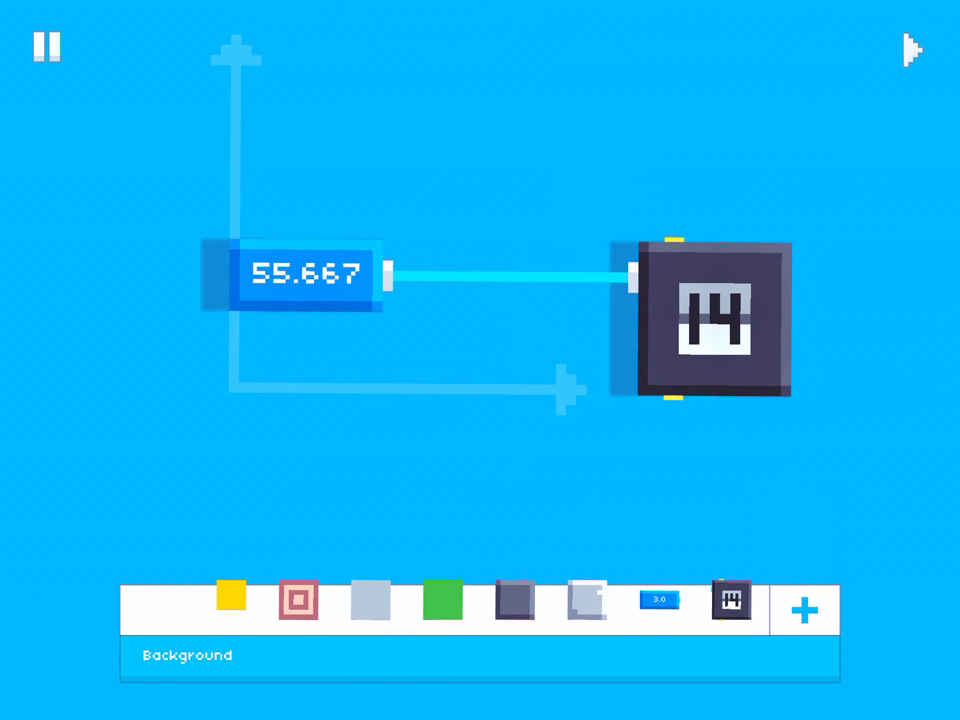
click(912, 46)
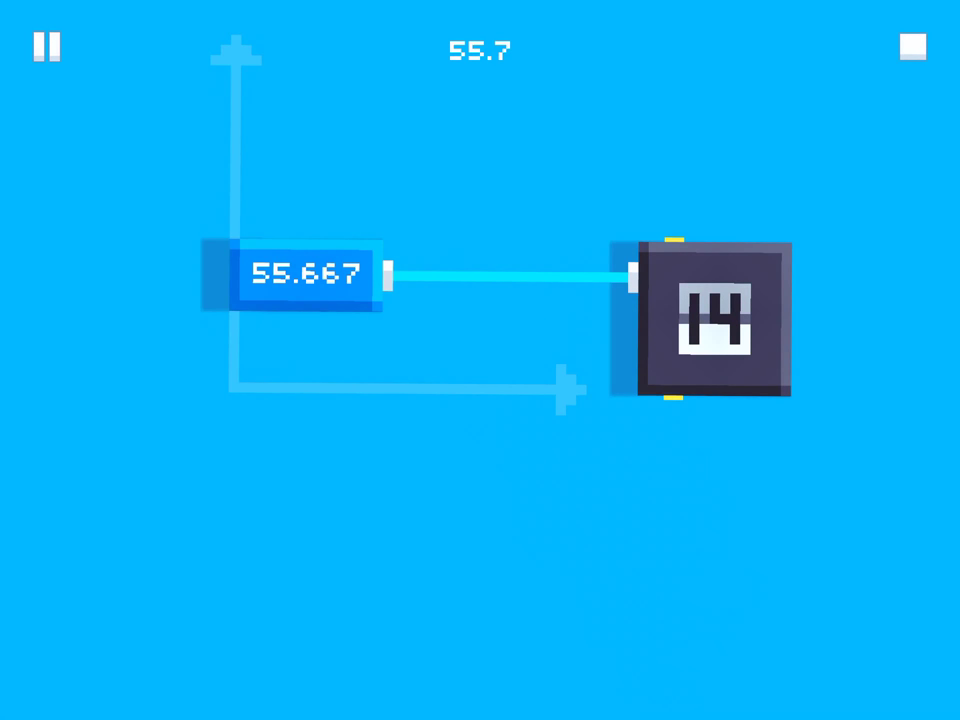
- Stop the game and negate the Number block's value to -55.667
click(912, 46)
click(305, 273)
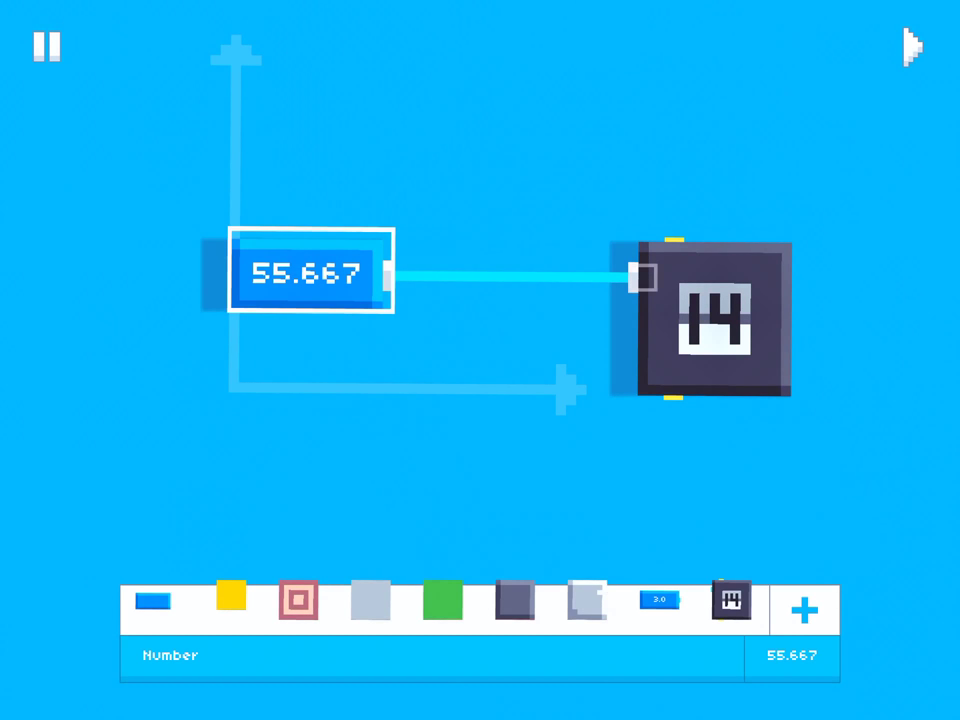
click(790, 657)
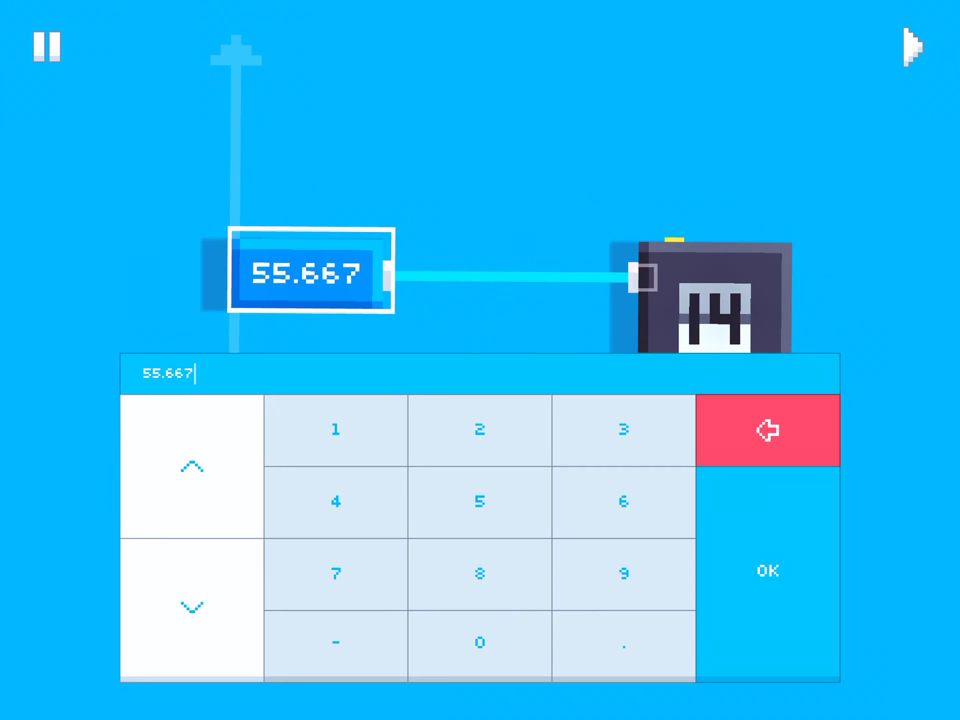
click(336, 641)
click(768, 570)
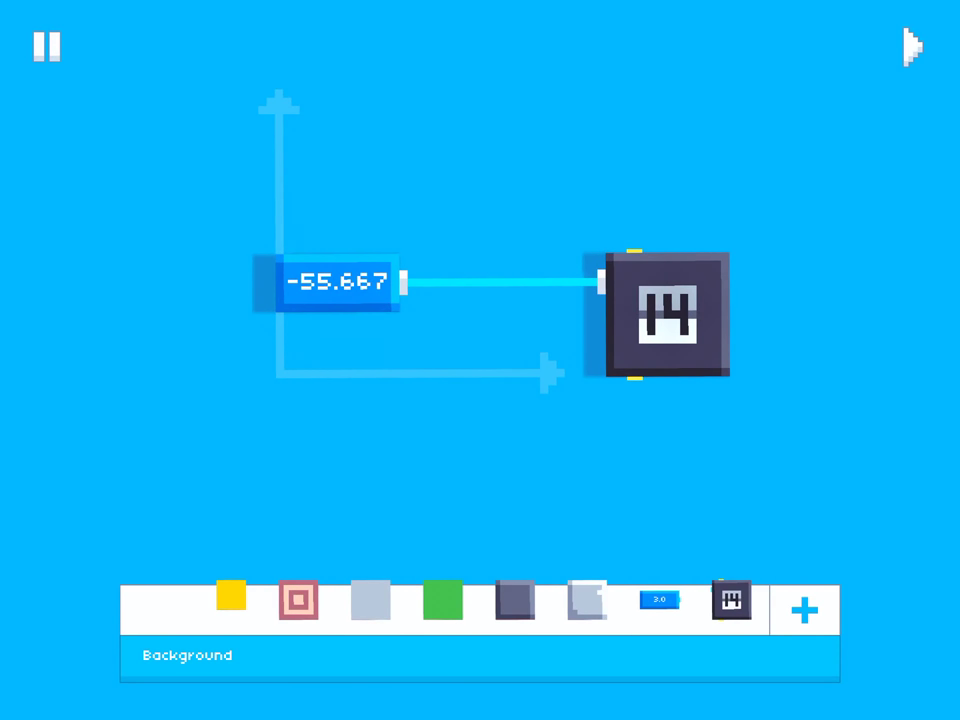
- Box-select the -55.667 Number and Set Score blocks and drag them to the trash
drag(899, 142, 810, 205)
mouse_move(908, 135)
mouse_down()
mouse_move(677, 255)
mouse_move(182, 454)
mouse_move(161, 497)
mouse_move(111, 501)
mouse_up()
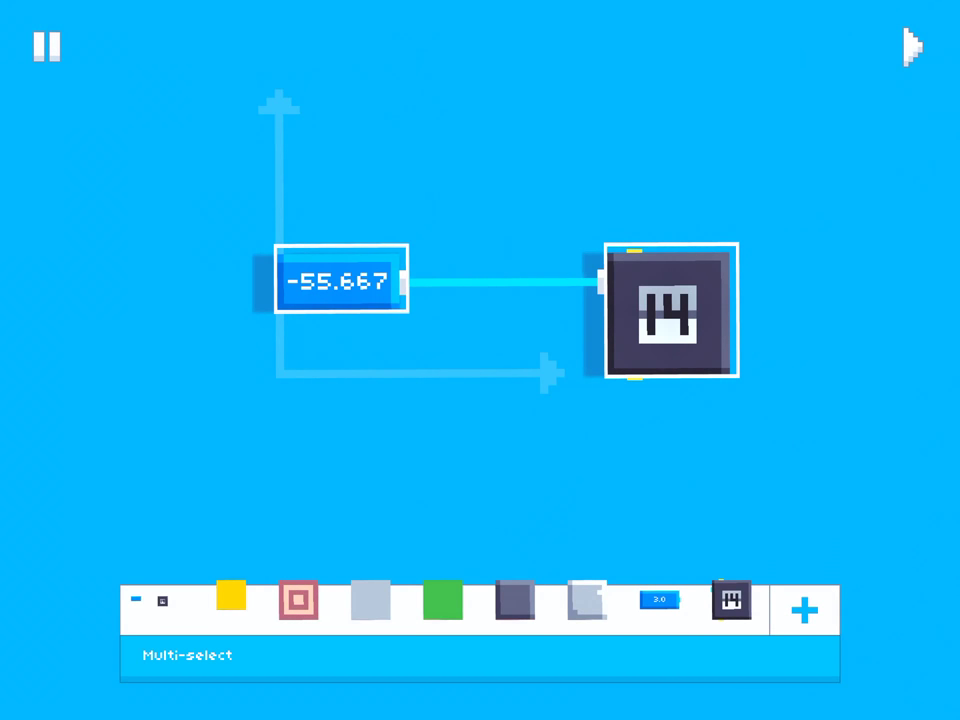
mouse_move(341, 279)
mouse_down()
mouse_move(406, 212)
mouse_move(341, 212)
mouse_move(341, 345)
mouse_move(276, 477)
mouse_move(210, 544)
mouse_move(342, 543)
mouse_up()
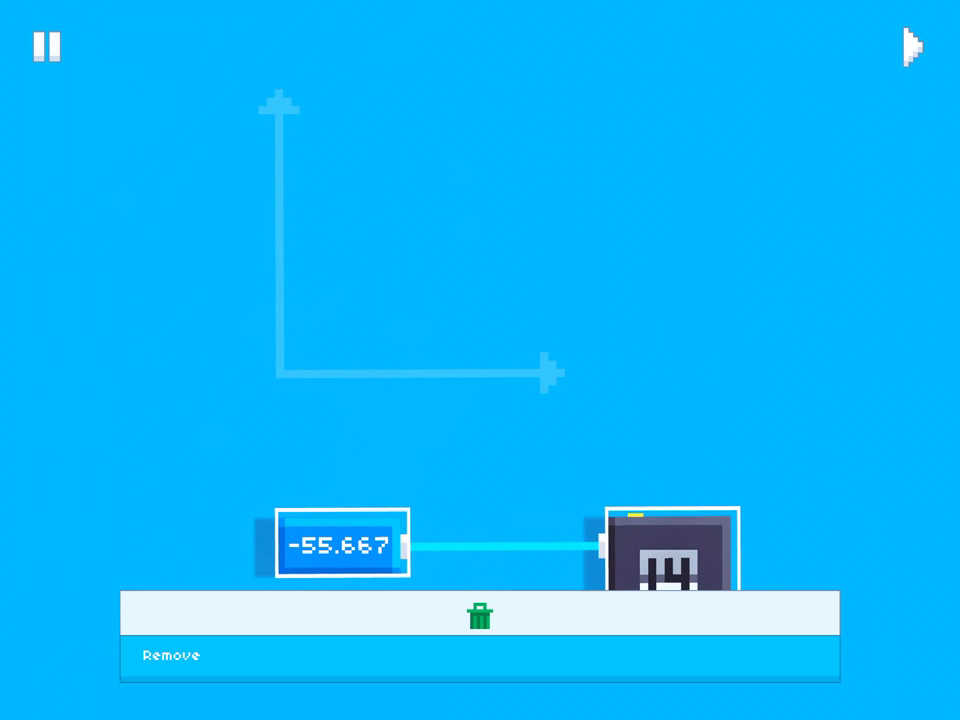
drag(342, 545, 342, 545)
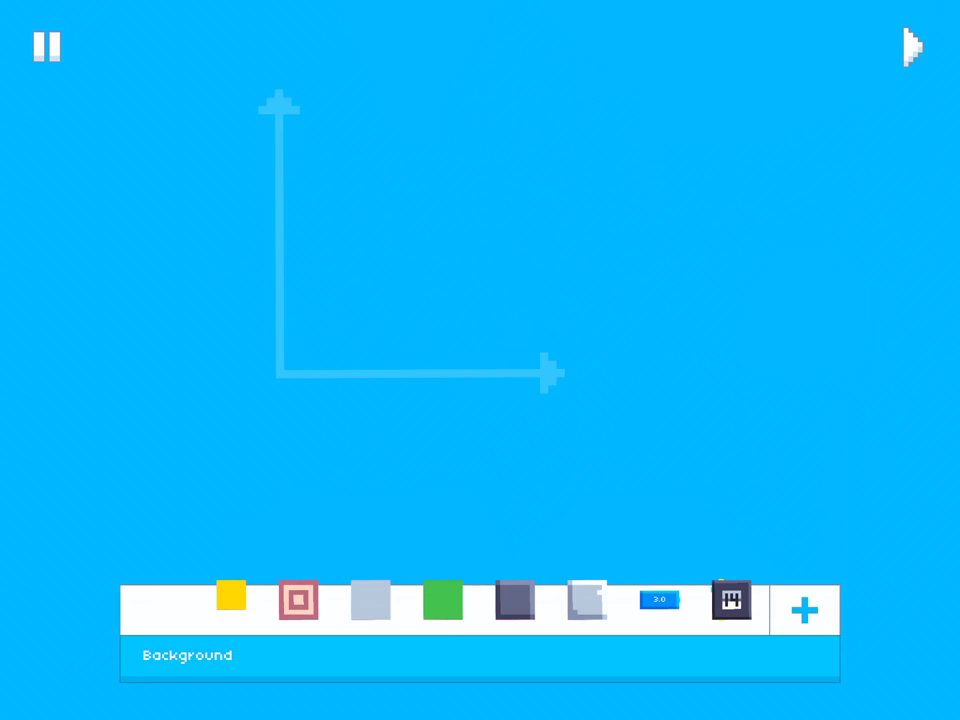
- Open the inventory, go back to the category list, and pick the Variables category
click(804, 610)
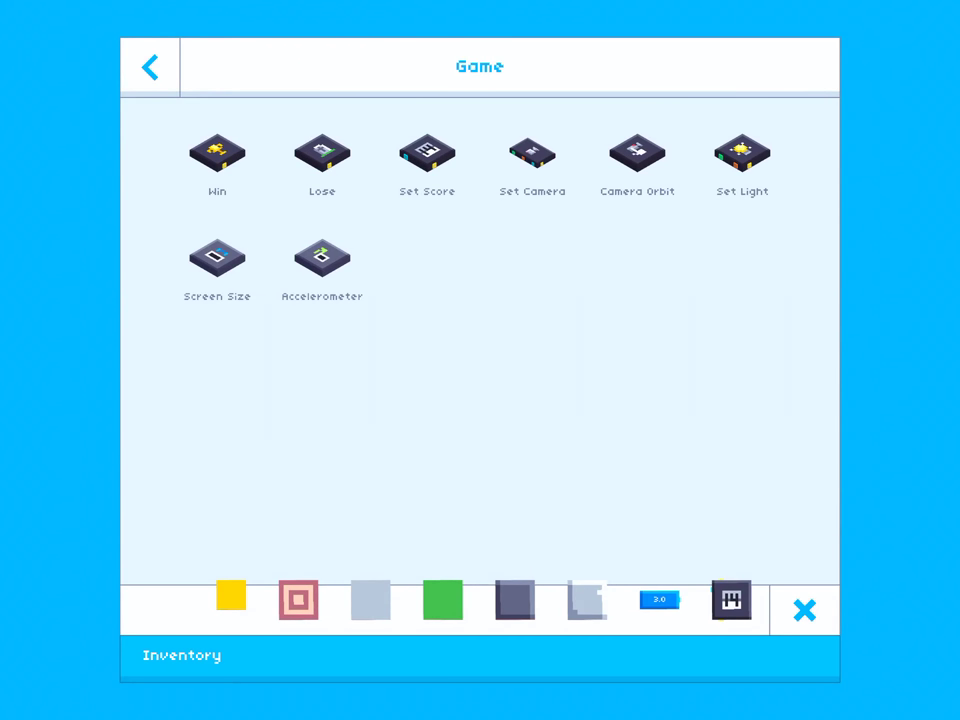
click(150, 66)
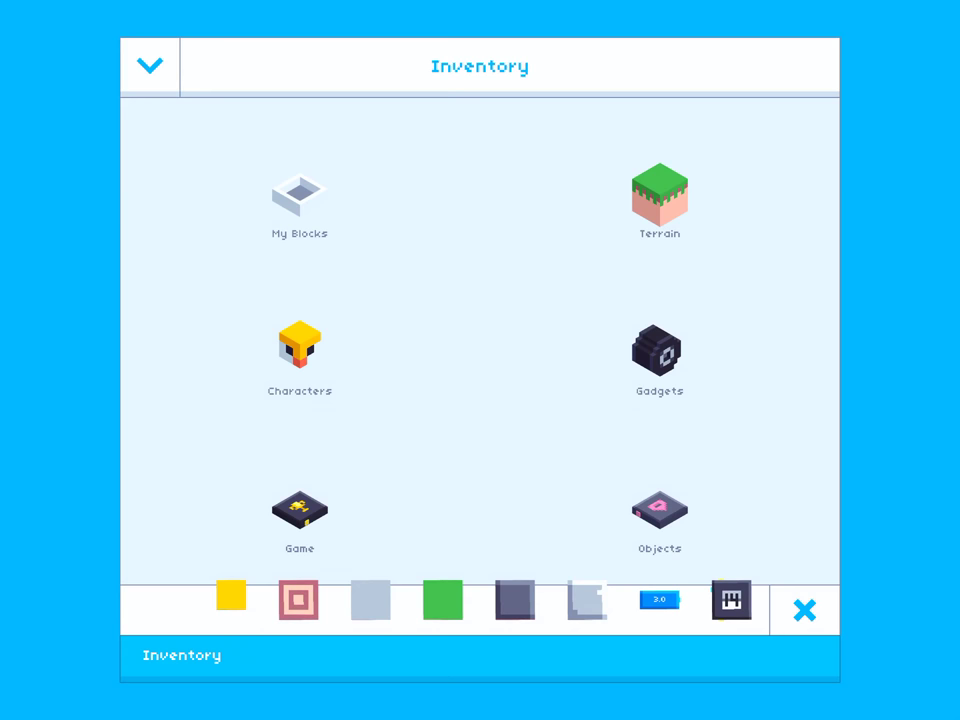
scroll(480, 340, down, 1)
scroll(480, 340, down, 5)
scroll(480, 340, down, 5)
scroll(480, 340, down, 1)
scroll(480, 340, down, 5)
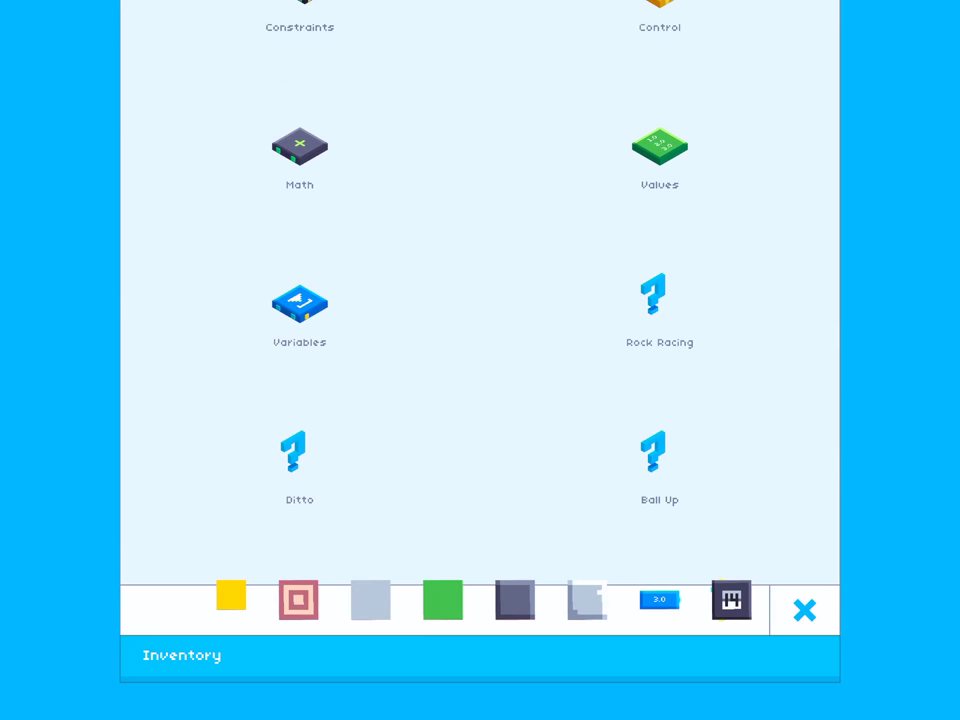
click(300, 305)
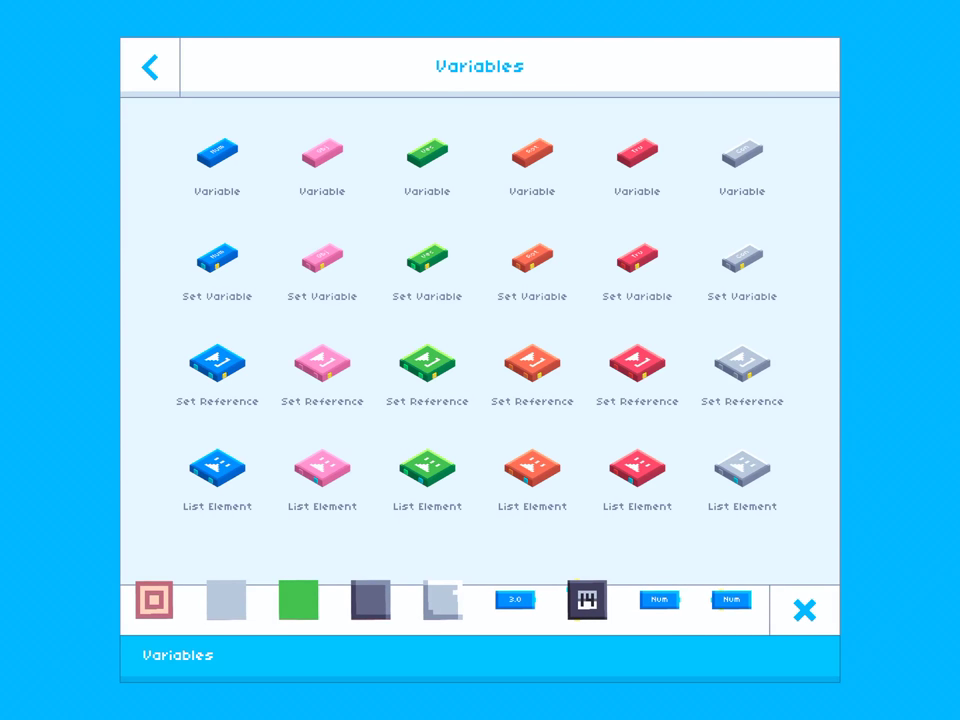
click(804, 610)
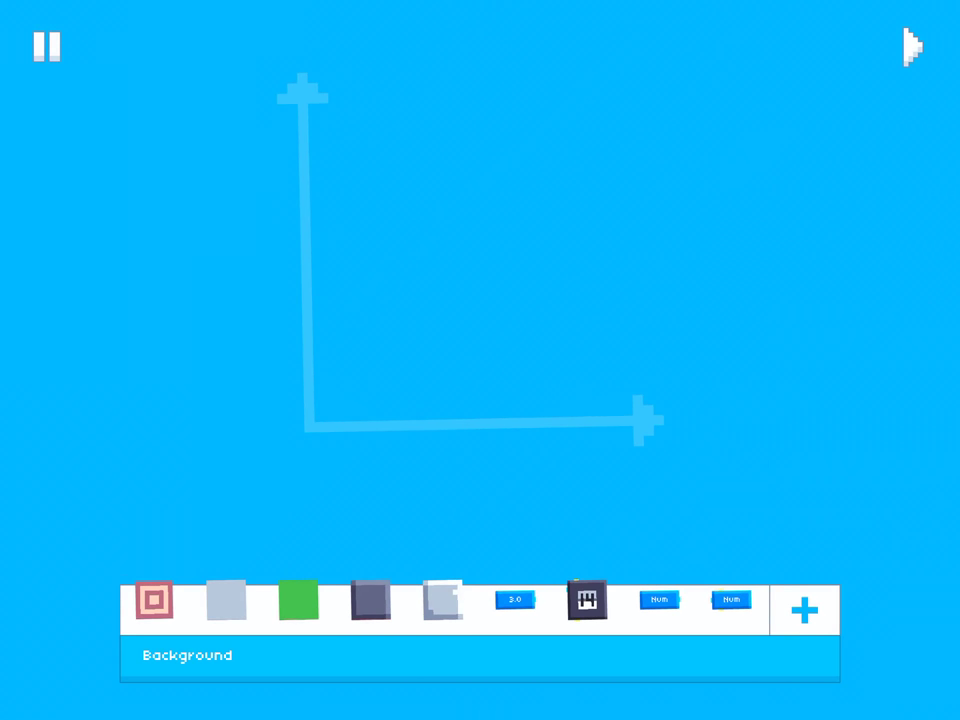
drag(731, 600, 542, 306)
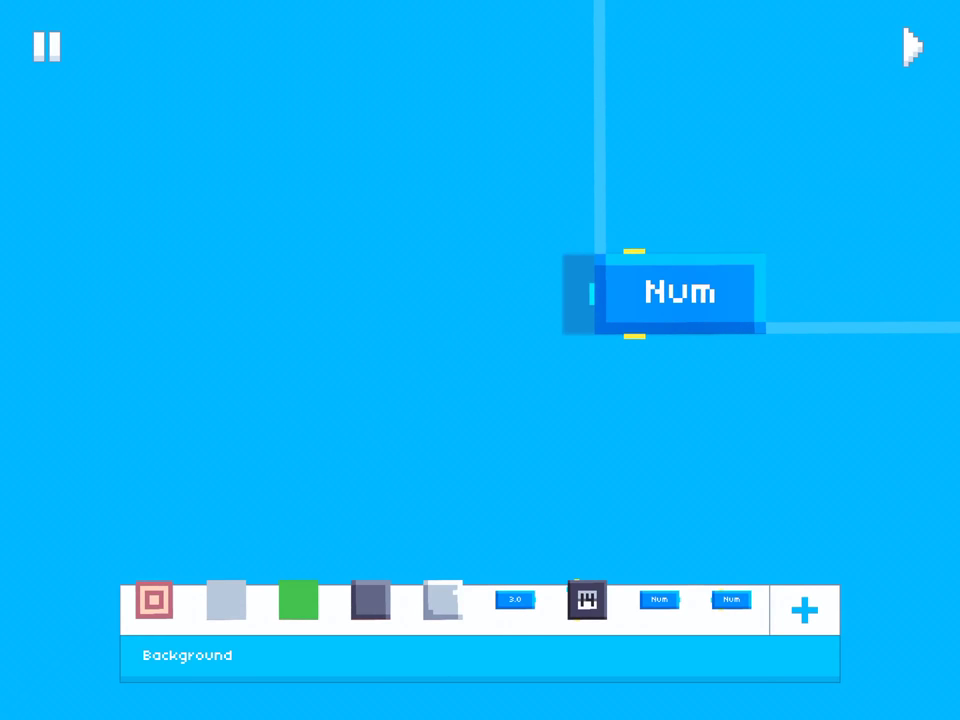
click(680, 292)
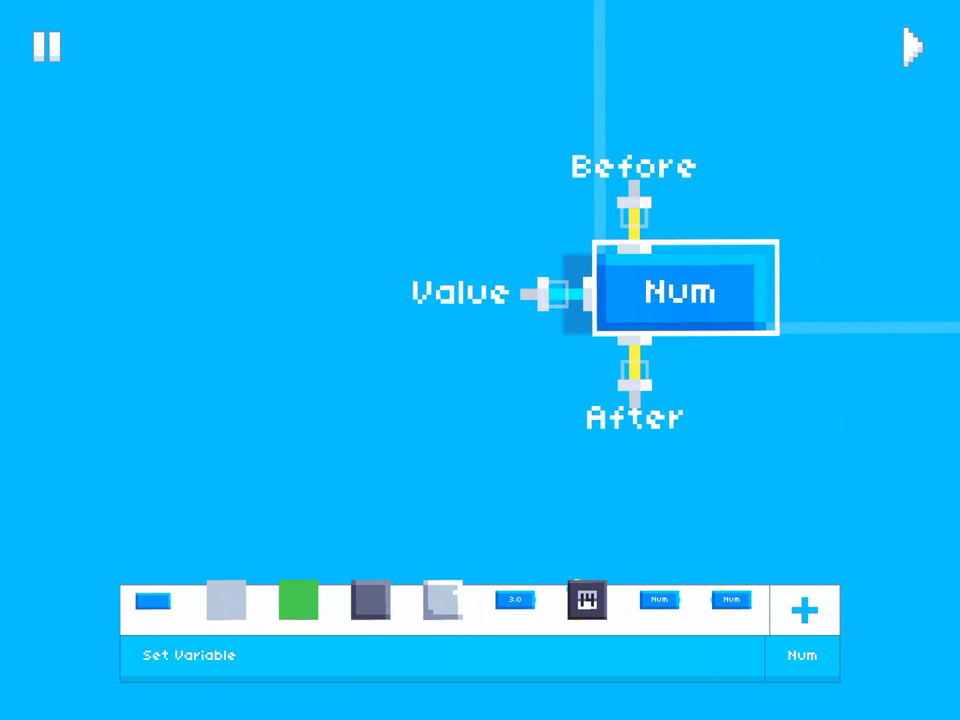
click(804, 610)
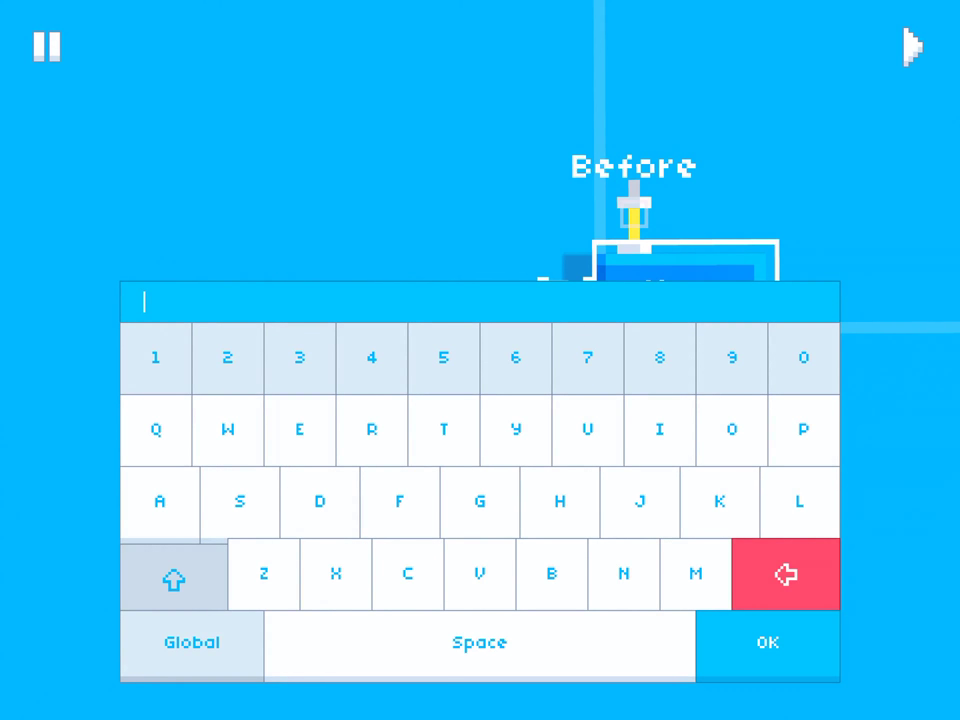
text(Ho)
key(BackSpace)
text(ello)
click(112, 450)
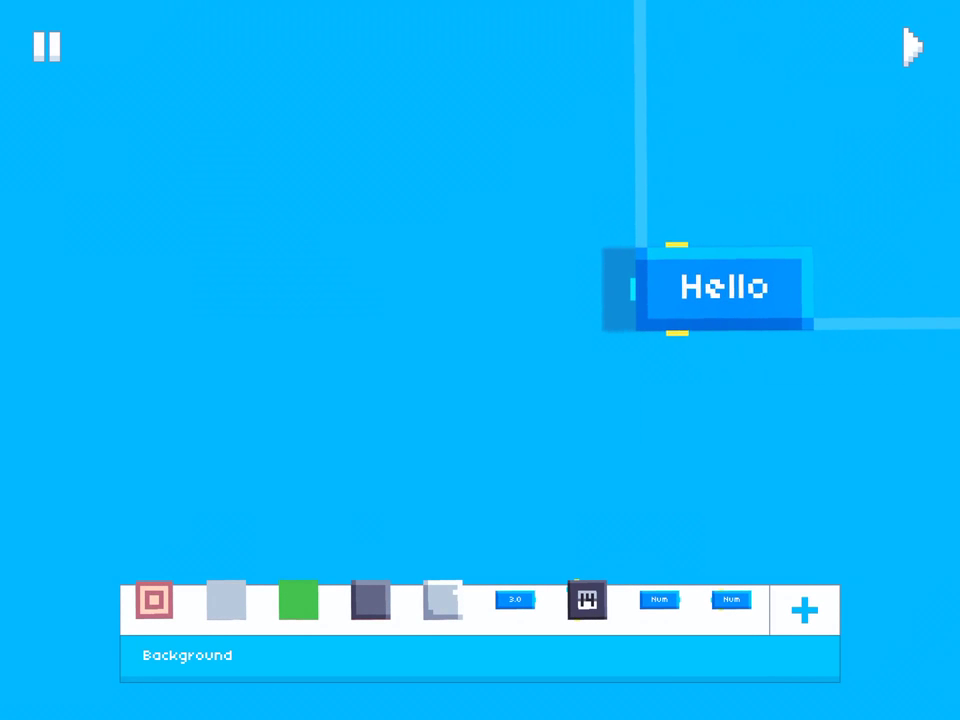
click(727, 287)
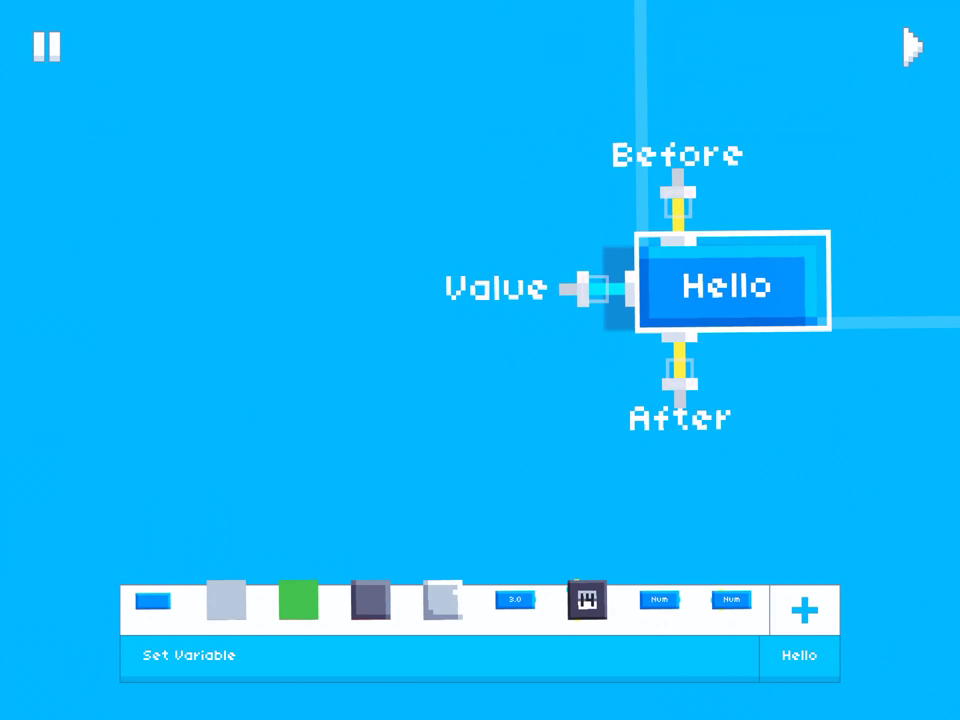
mouse_move(583, 289)
mouse_down()
mouse_move(497, 285)
mouse_move(520, 287)
mouse_up()
- Place a Number block left of Hello, set it to 5, and connect it to Hello's value
click(115, 452)
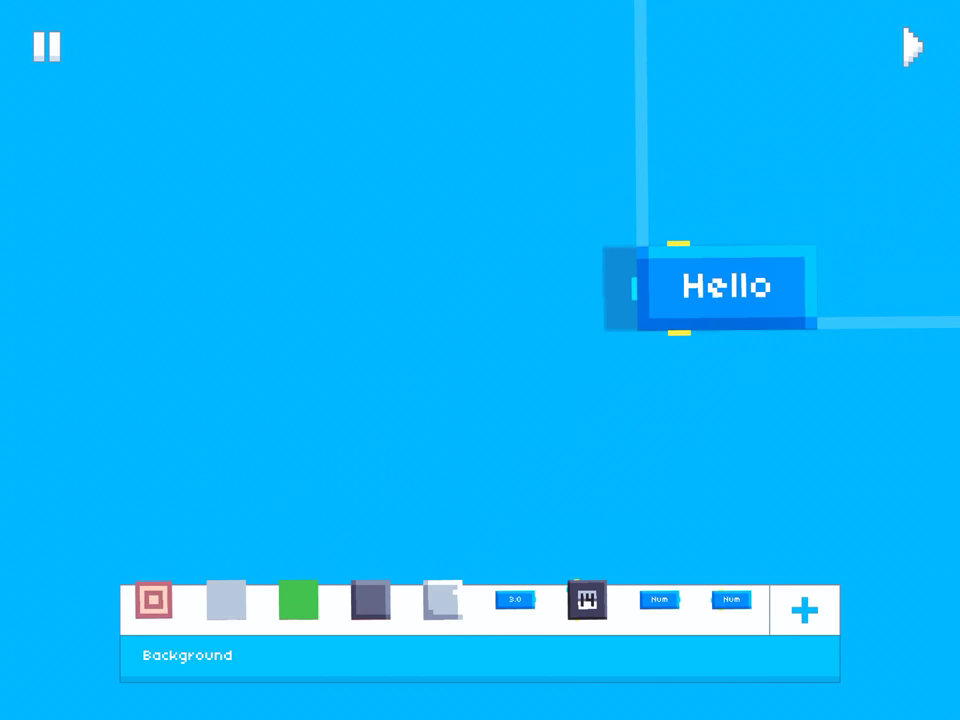
mouse_move(515, 600)
mouse_down()
mouse_move(535, 478)
mouse_move(343, 288)
mouse_up()
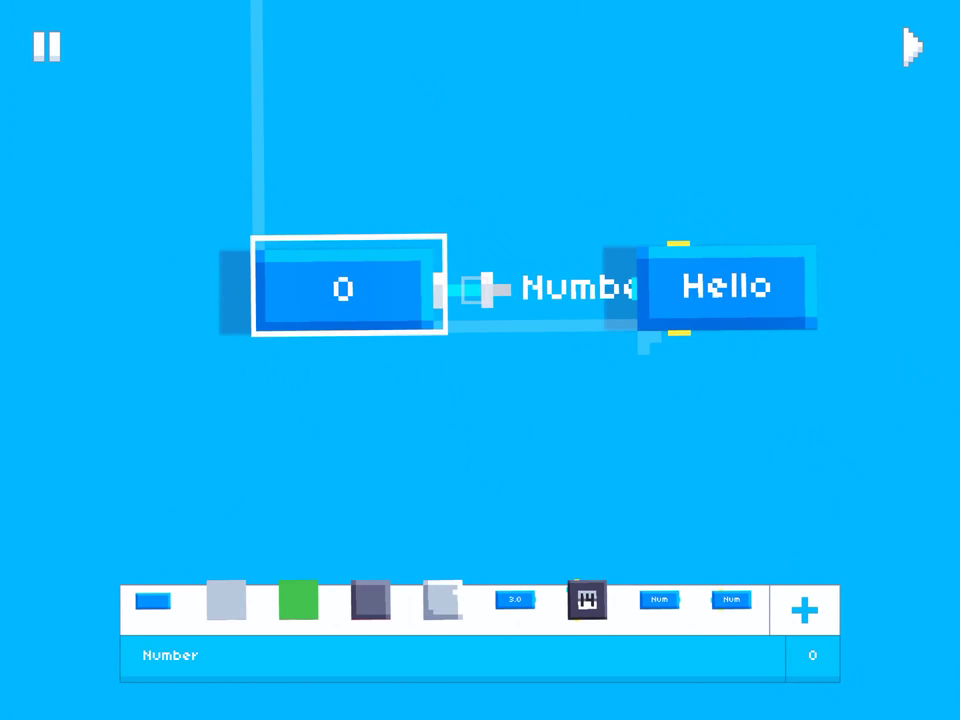
click(812, 655)
click(479, 501)
click(767, 570)
click(115, 450)
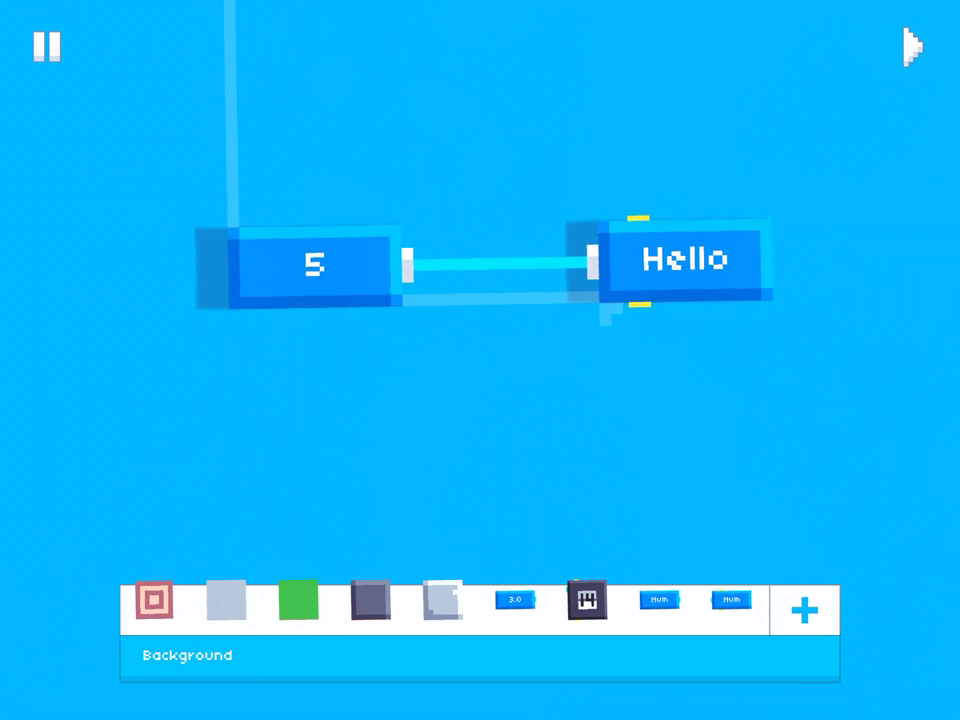
- Inspect the 5 Number block and the Hello setter block's connections
click(313, 263)
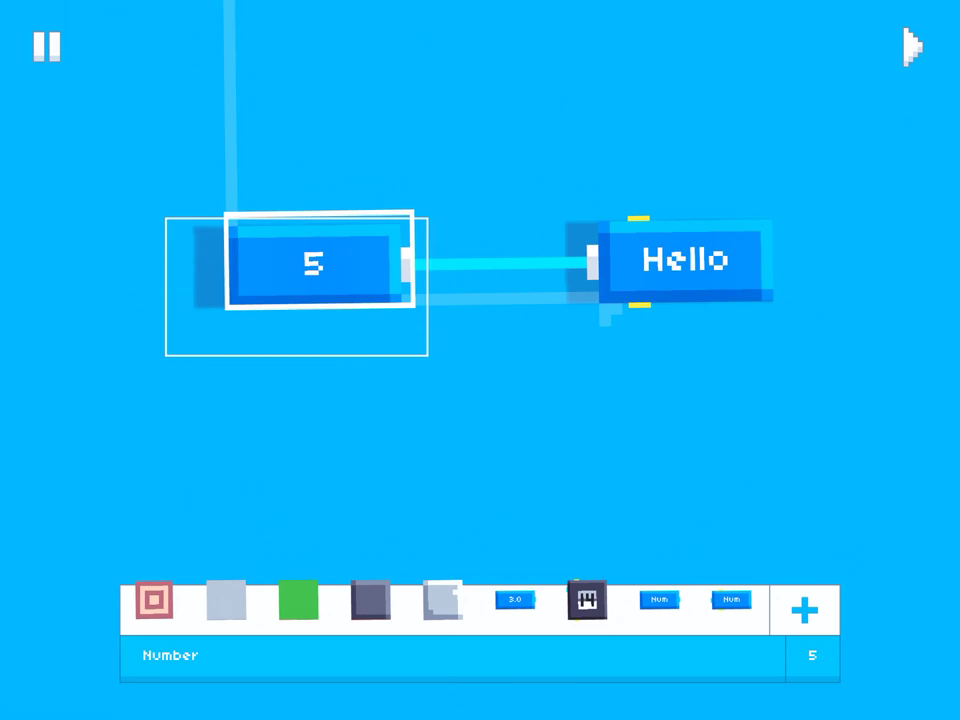
click(686, 259)
click(115, 450)
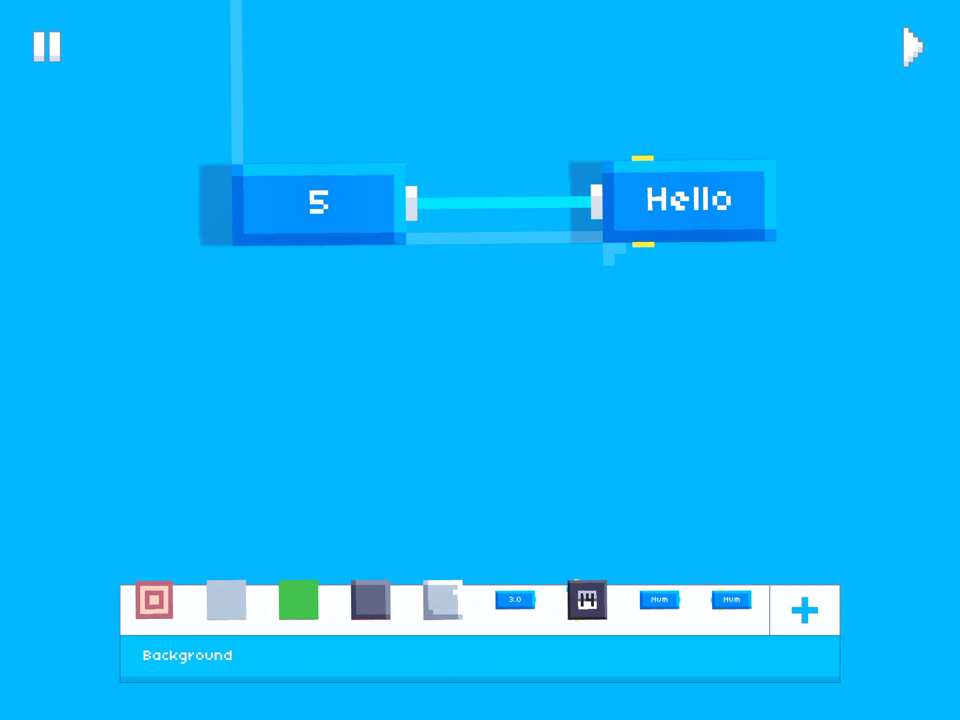
click(689, 199)
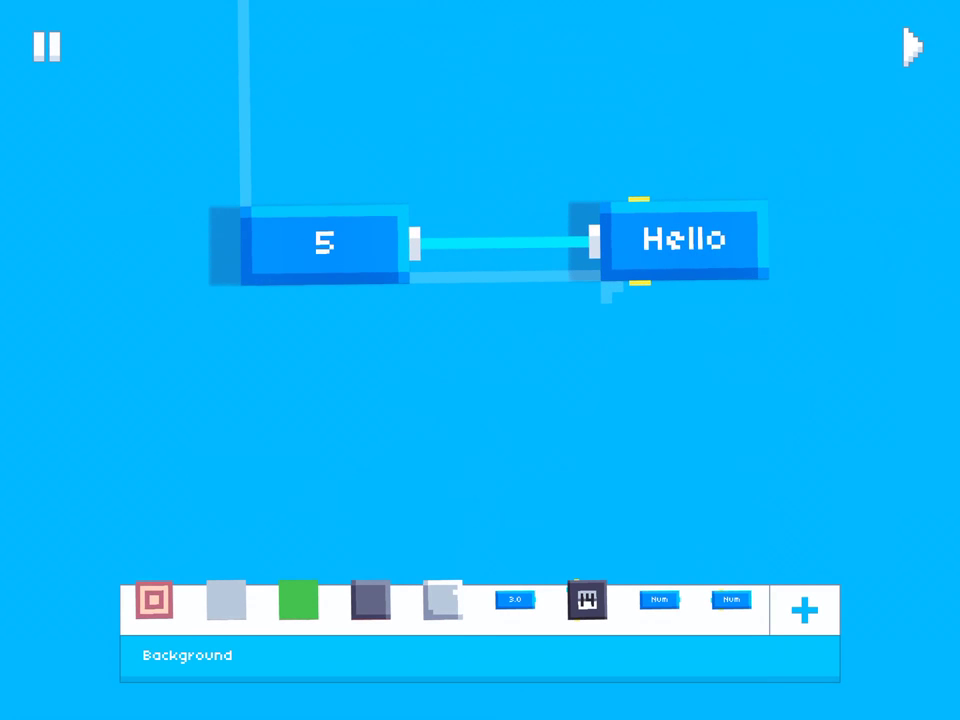
click(324, 242)
- Add a Set Score block fed by a variable reader named Hello
click(480, 430)
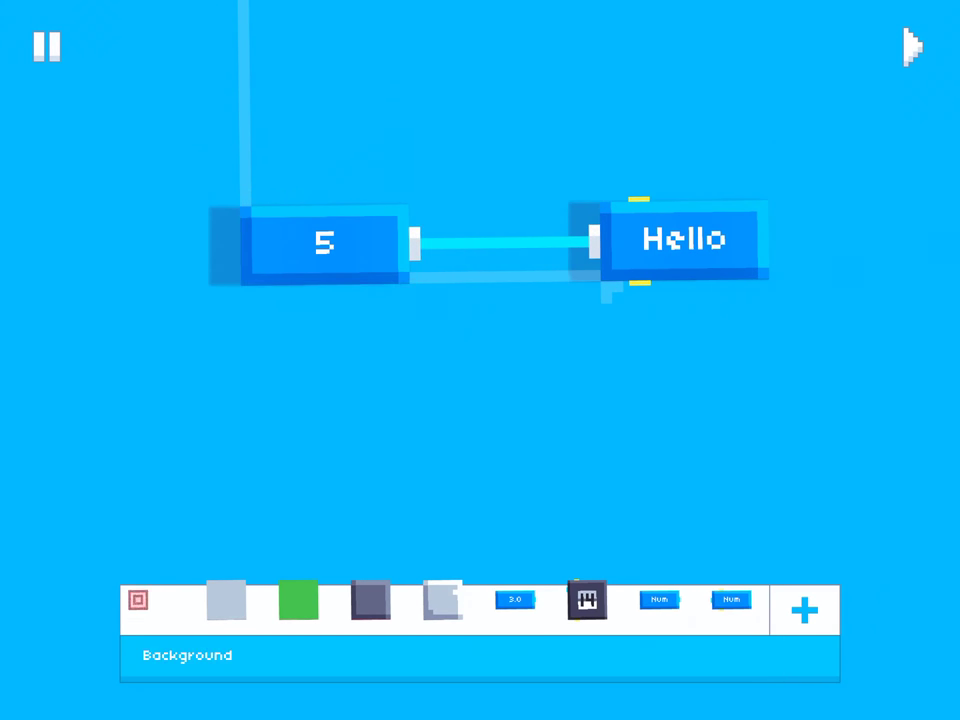
drag(480, 400, 454, 297)
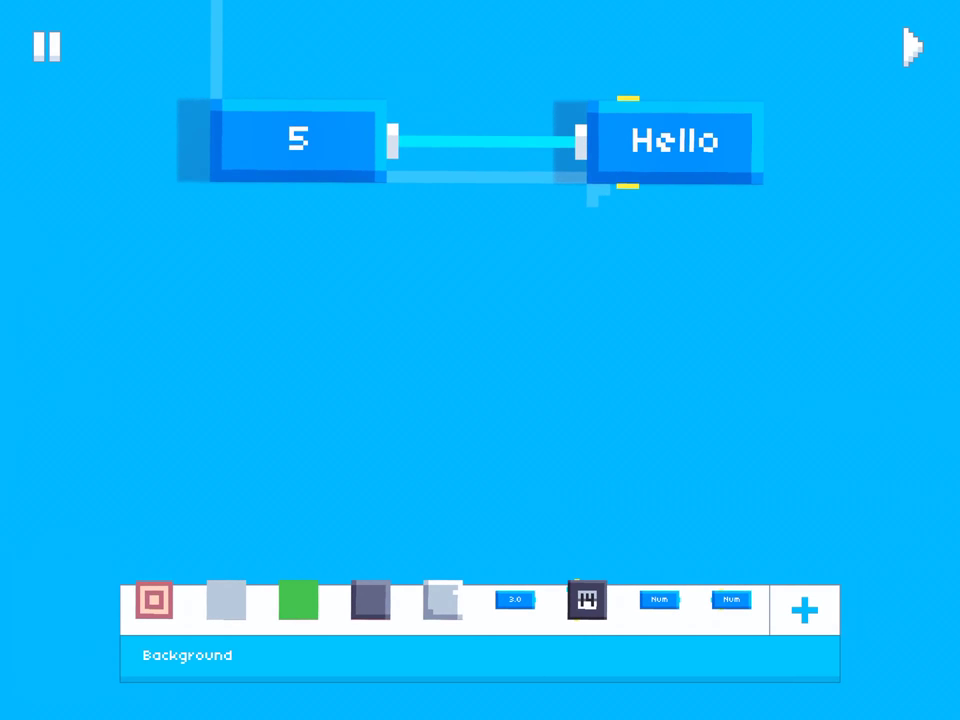
drag(586, 600, 675, 375)
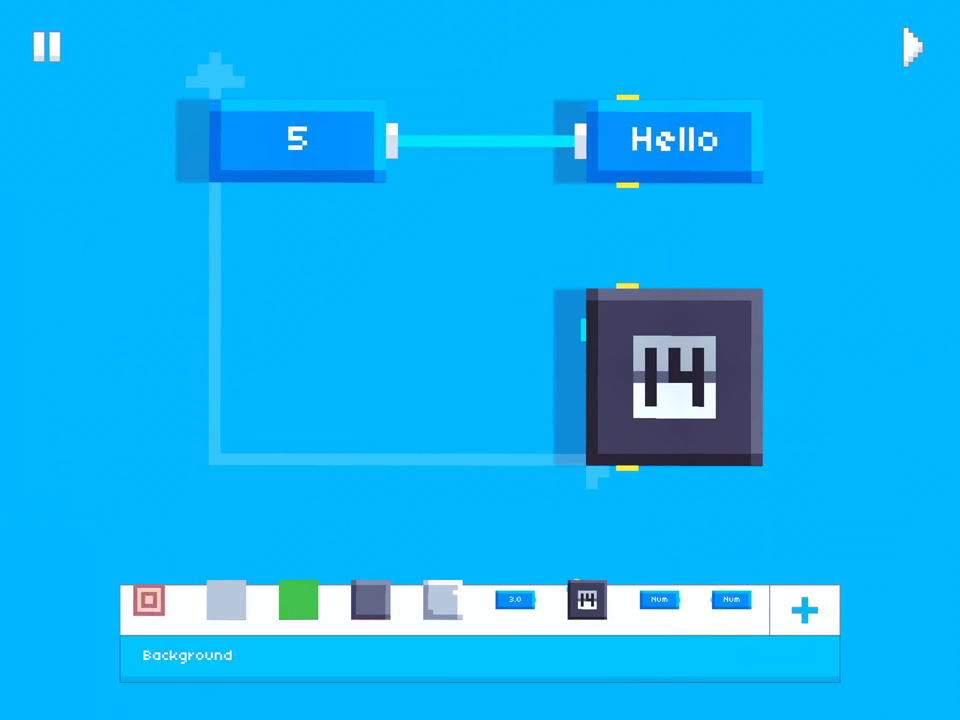
mouse_move(659, 599)
mouse_down()
mouse_move(675, 514)
mouse_move(300, 328)
mouse_up()
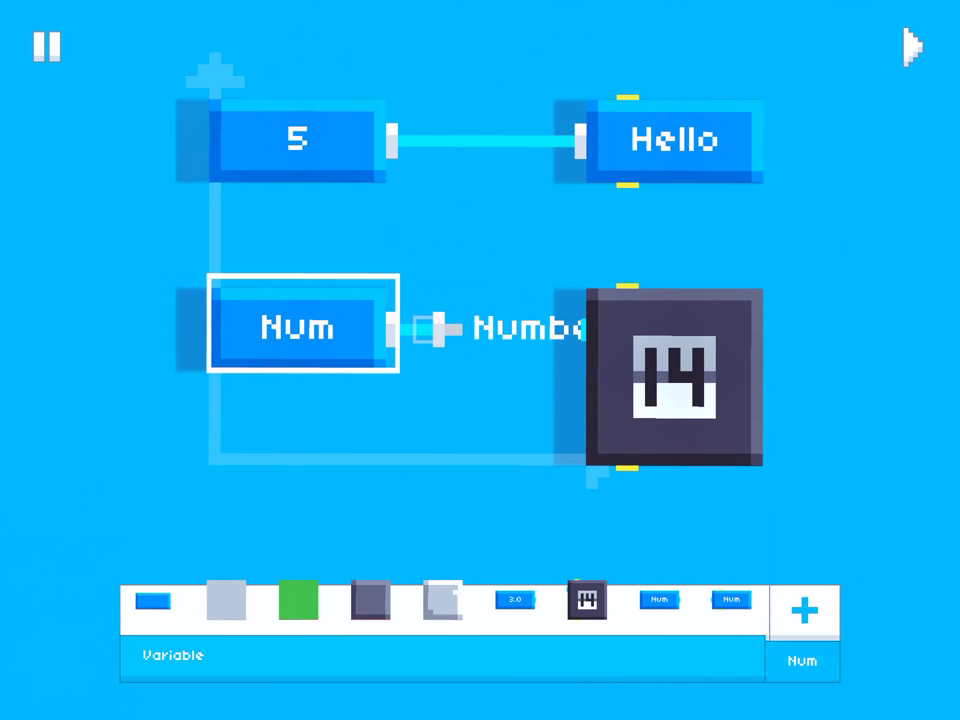
text(Hello)
key(Return)
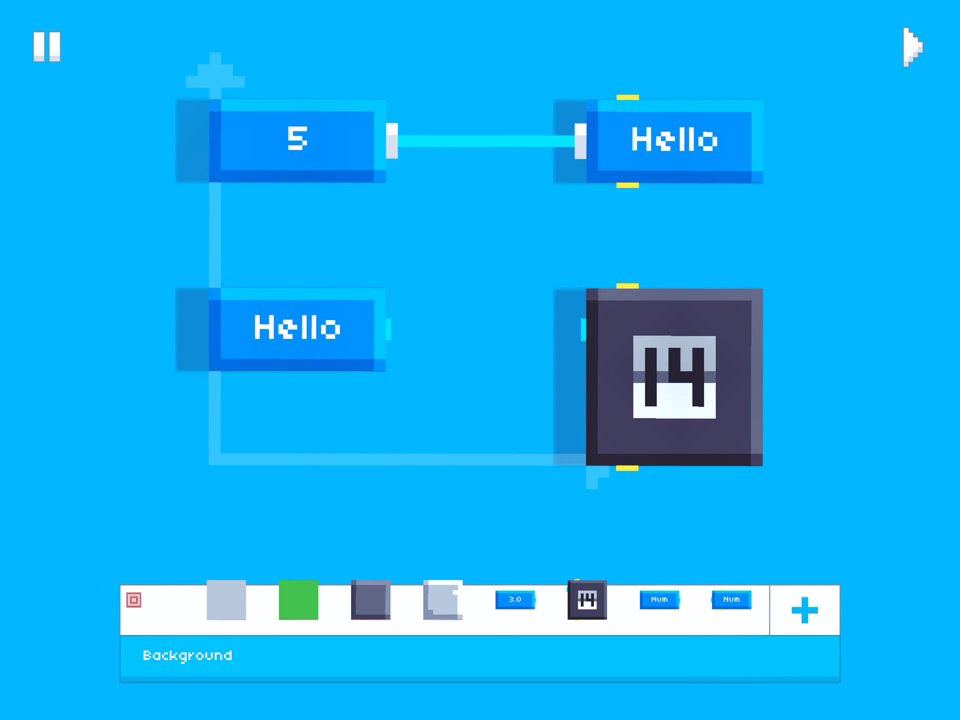
drag(390, 328, 580, 328)
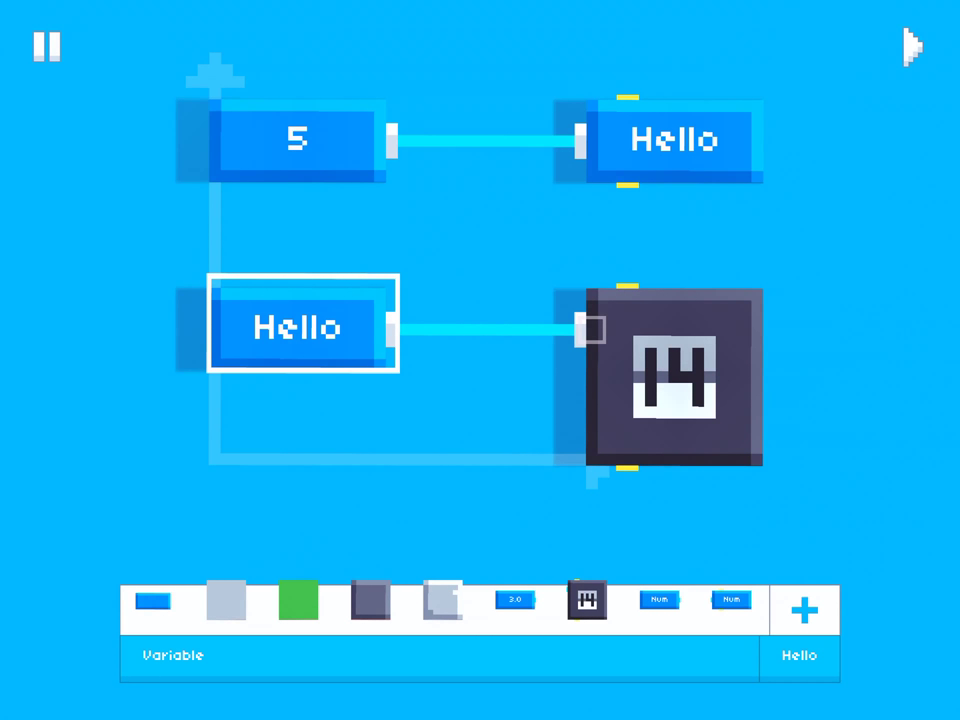
- Inspect the Hello setter and the 5 block, then stop the test run
click(673, 139)
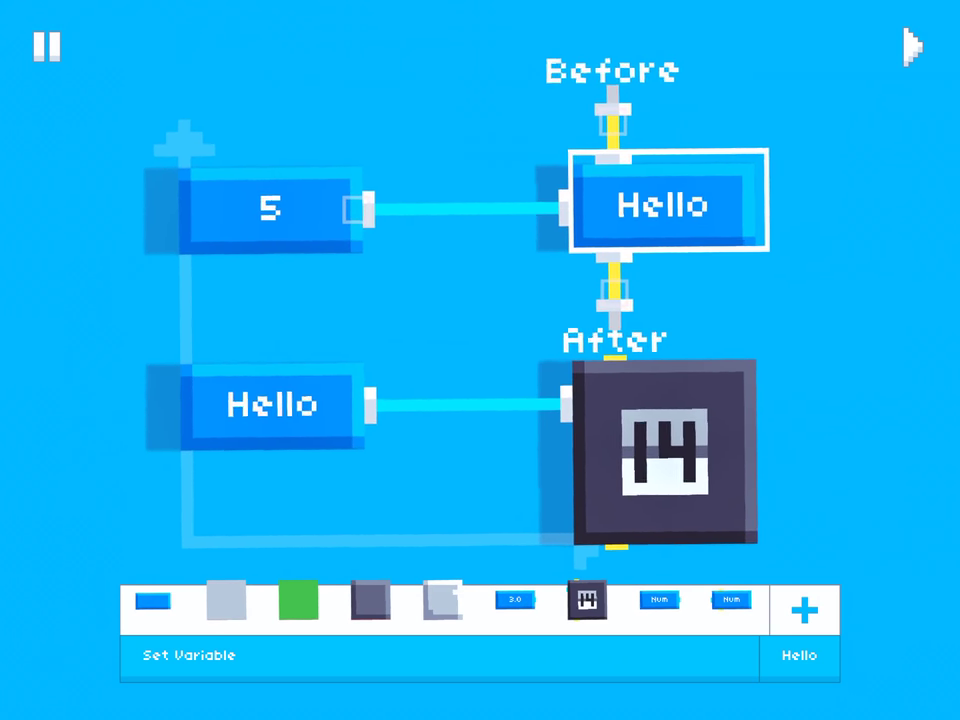
click(284, 203)
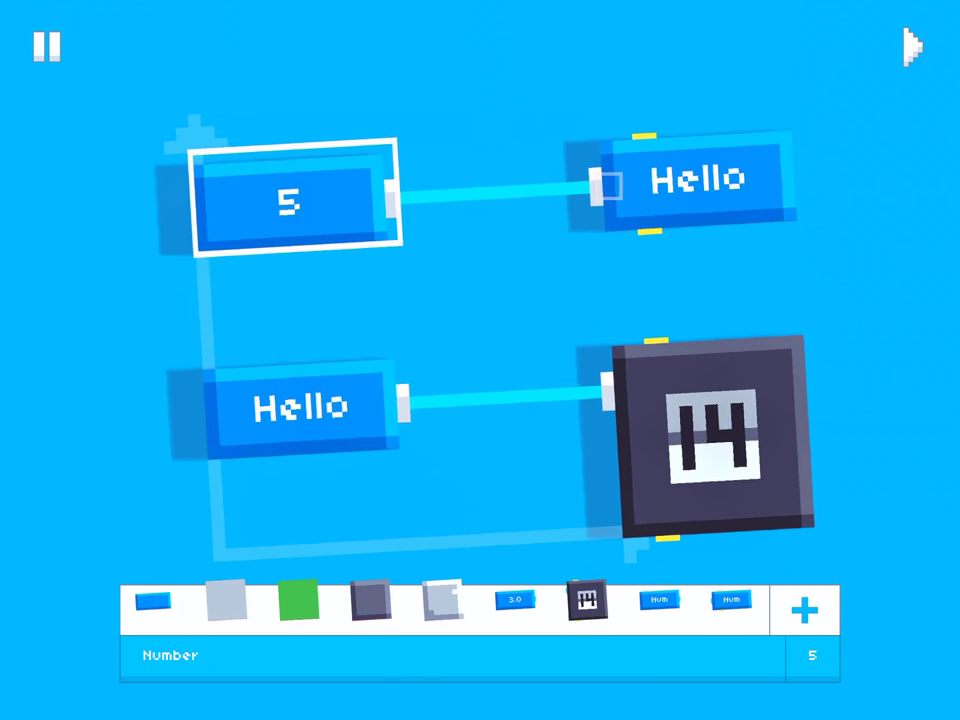
click(110, 451)
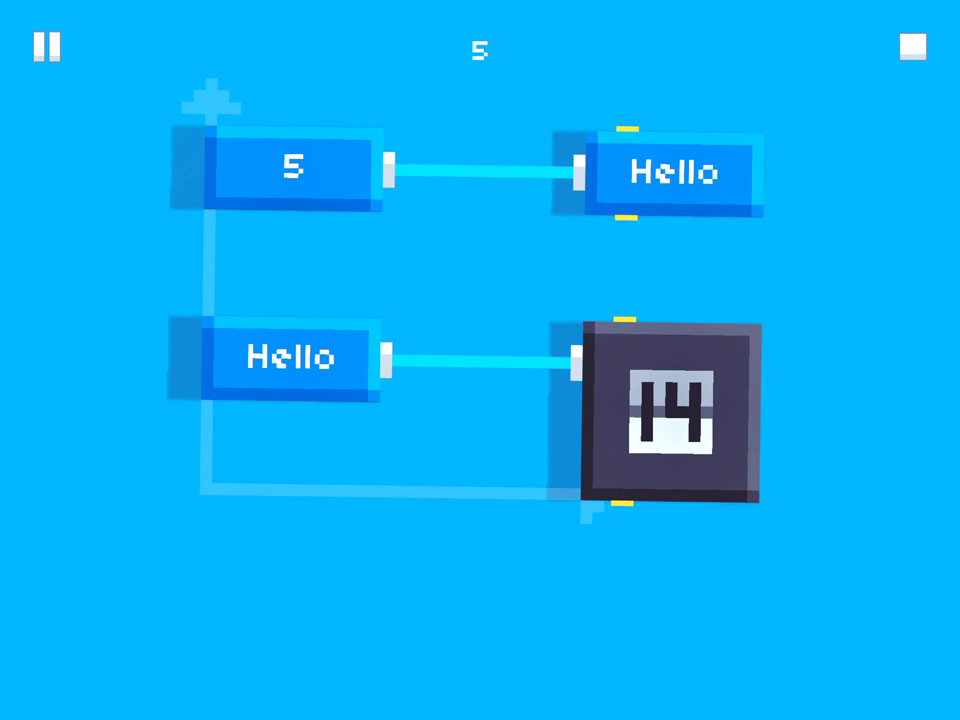
click(912, 46)
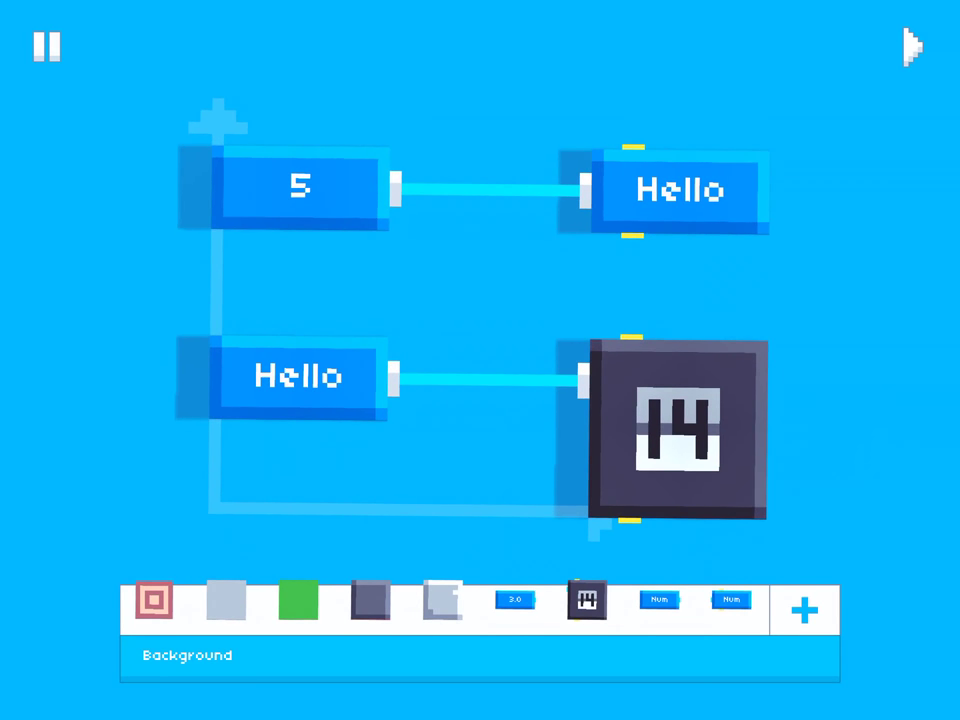
- Inspect the Set Score, Hello reader and Hello setter blocks
click(678, 427)
click(300, 375)
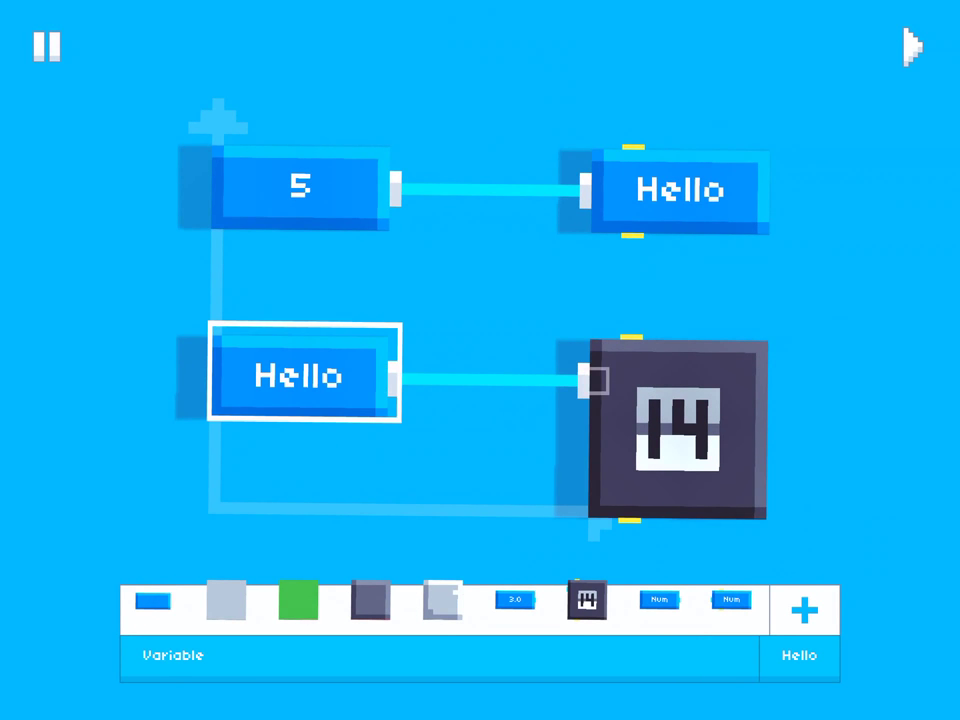
click(678, 190)
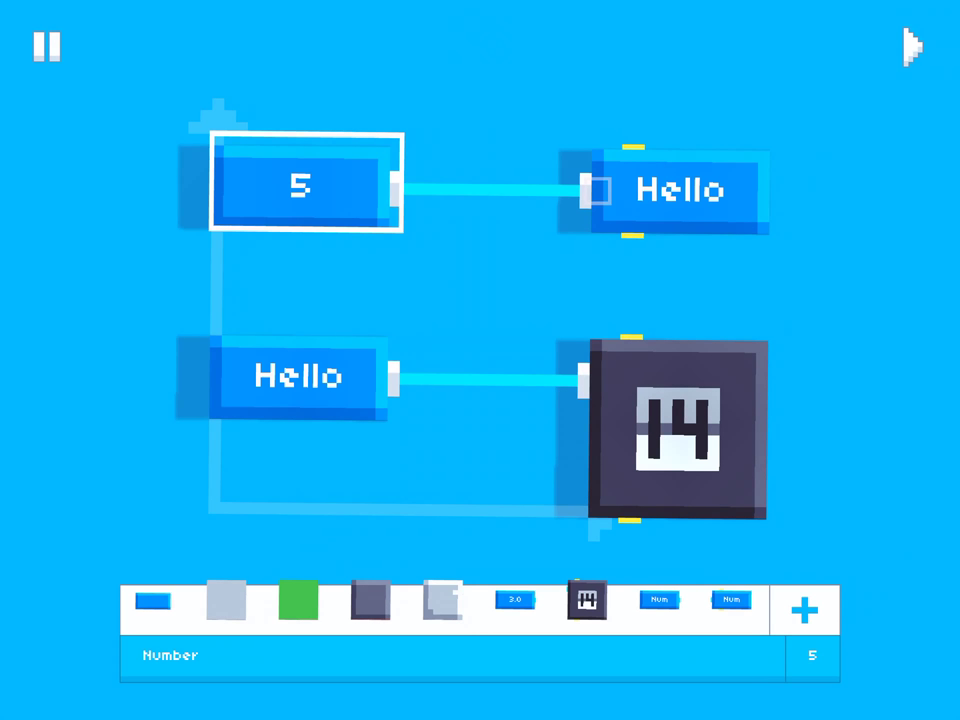
click(300, 375)
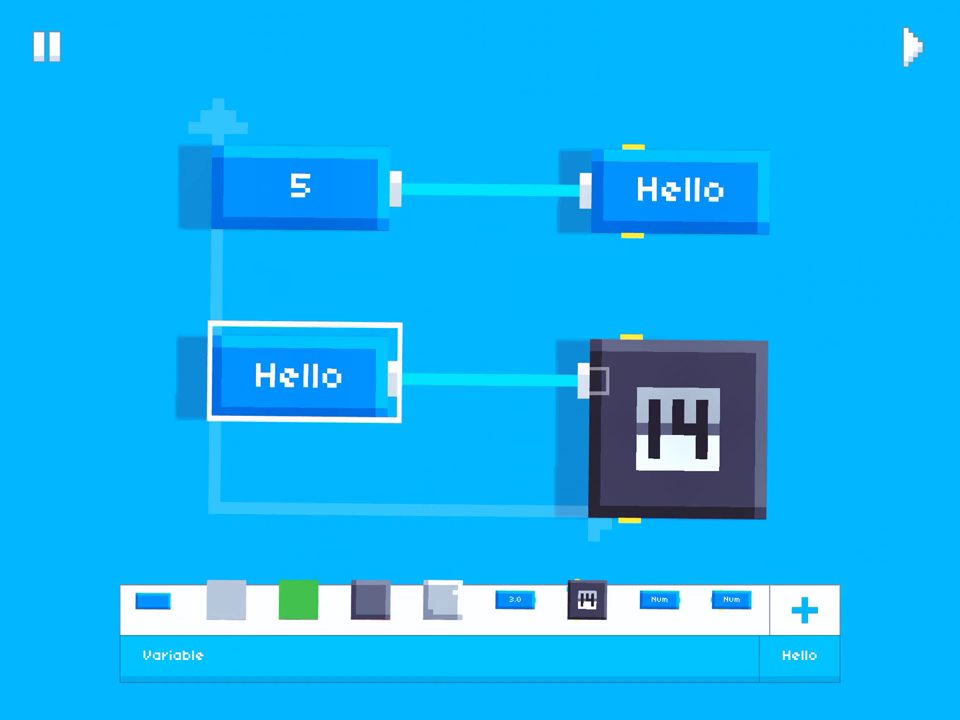
click(678, 428)
click(112, 450)
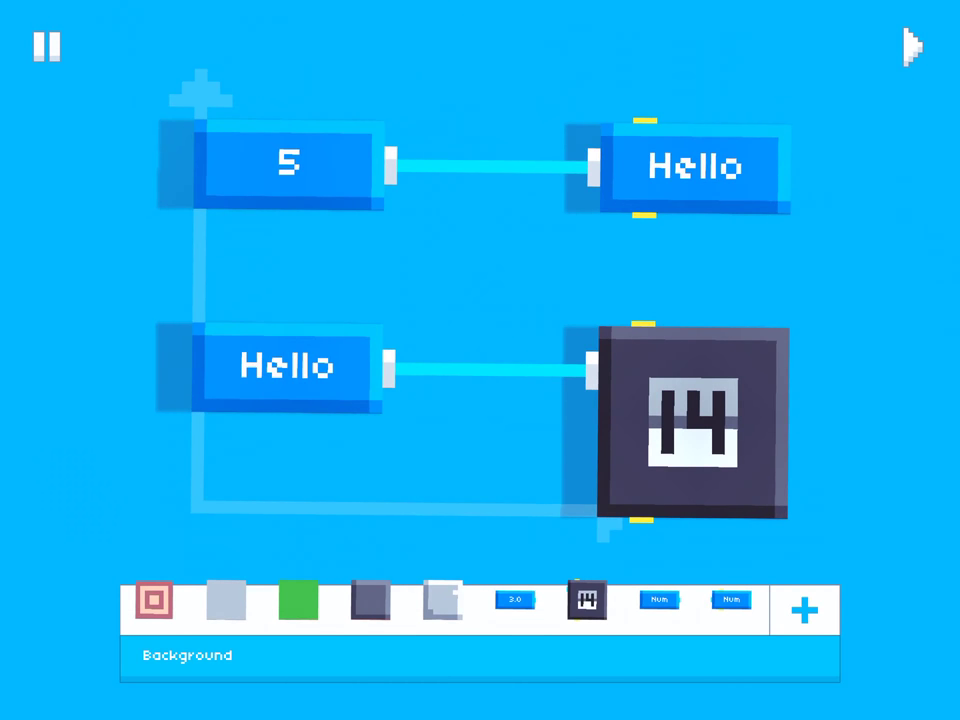
- Rename the Hello variable reader block to A
click(290, 365)
click(798, 660)
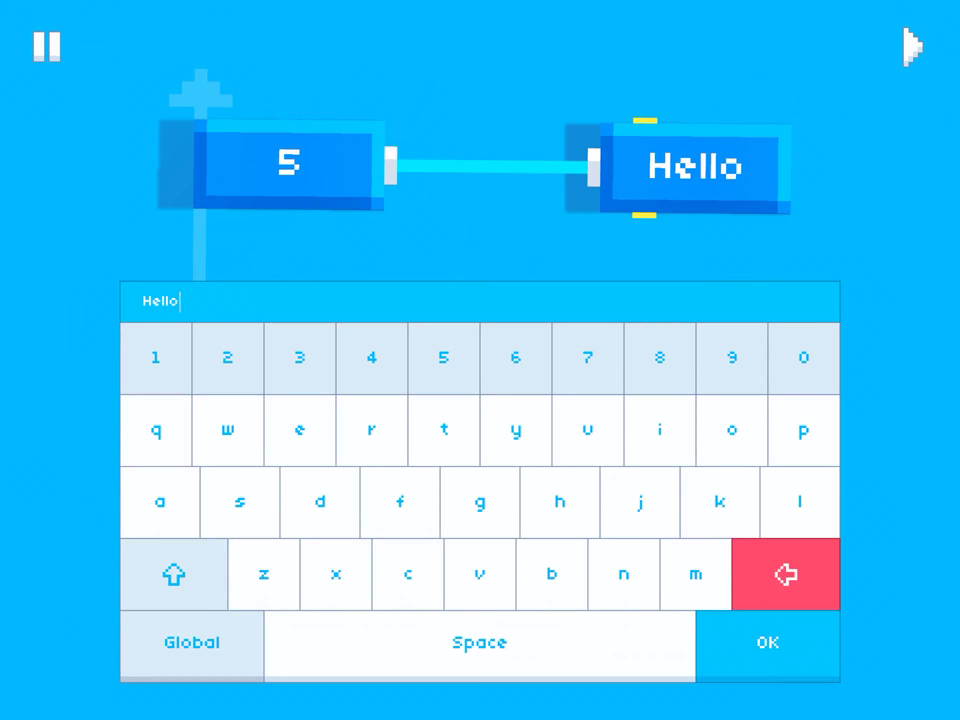
key(BackSpace)
key(BackSpace)
key(BackSpace)
key(BackSpace)
key(BackSpace)
text(A)
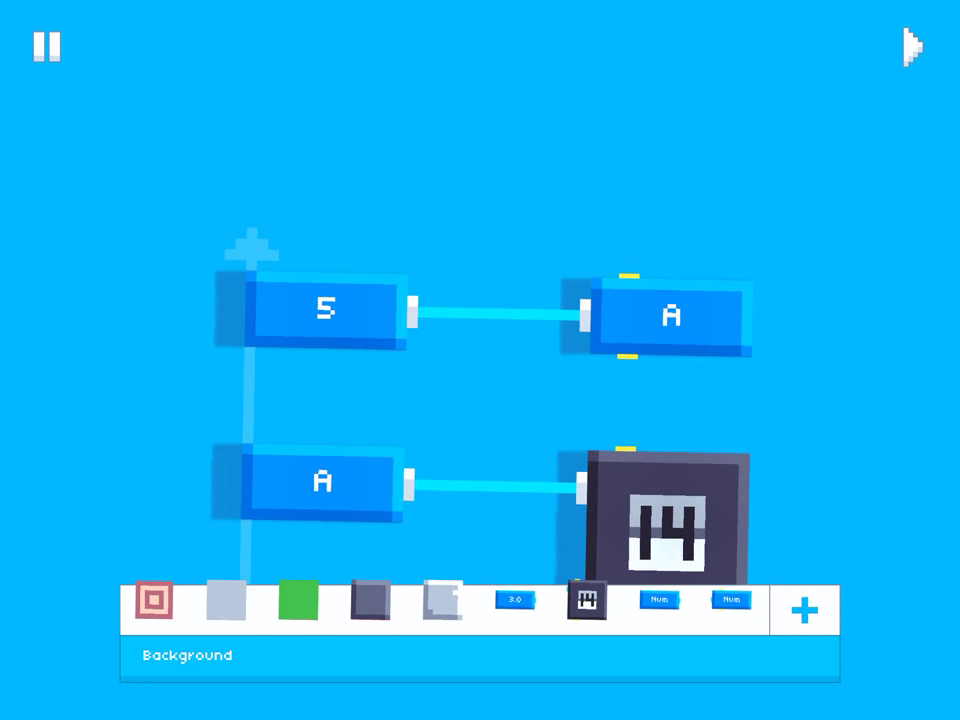
- Move the 5 Number block and the A setter up together
click(325, 310)
click(670, 315)
drag(325, 308, 325, 135)
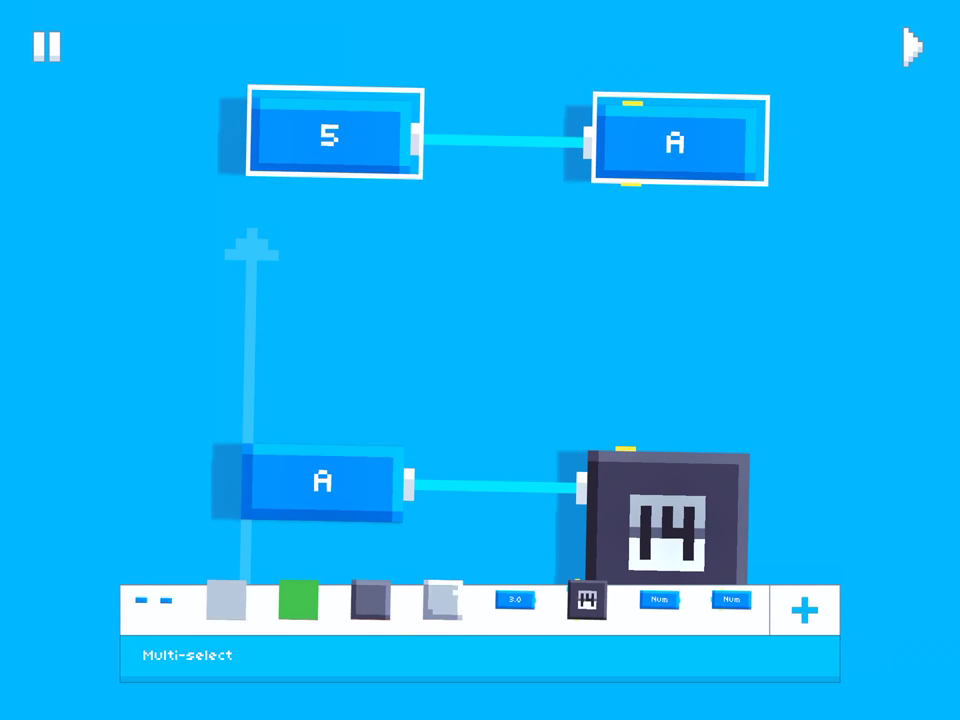
click(480, 330)
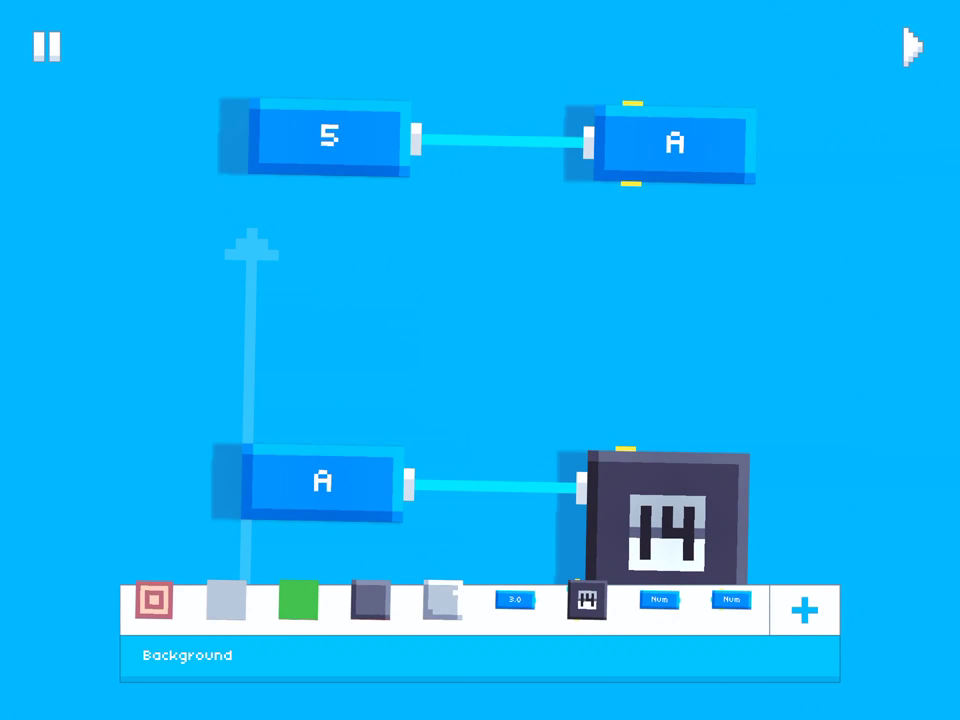
- Add a variable setter named B under A, fed by a Number block holding 8
drag(660, 600, 671, 315)
click(671, 315)
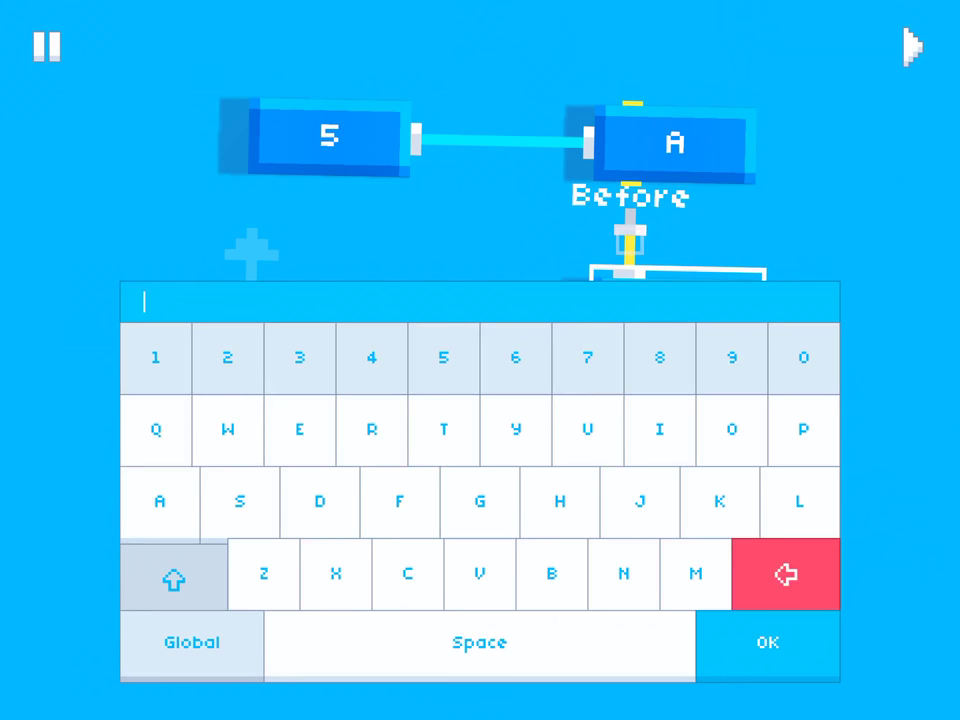
text(B)
key(Return)
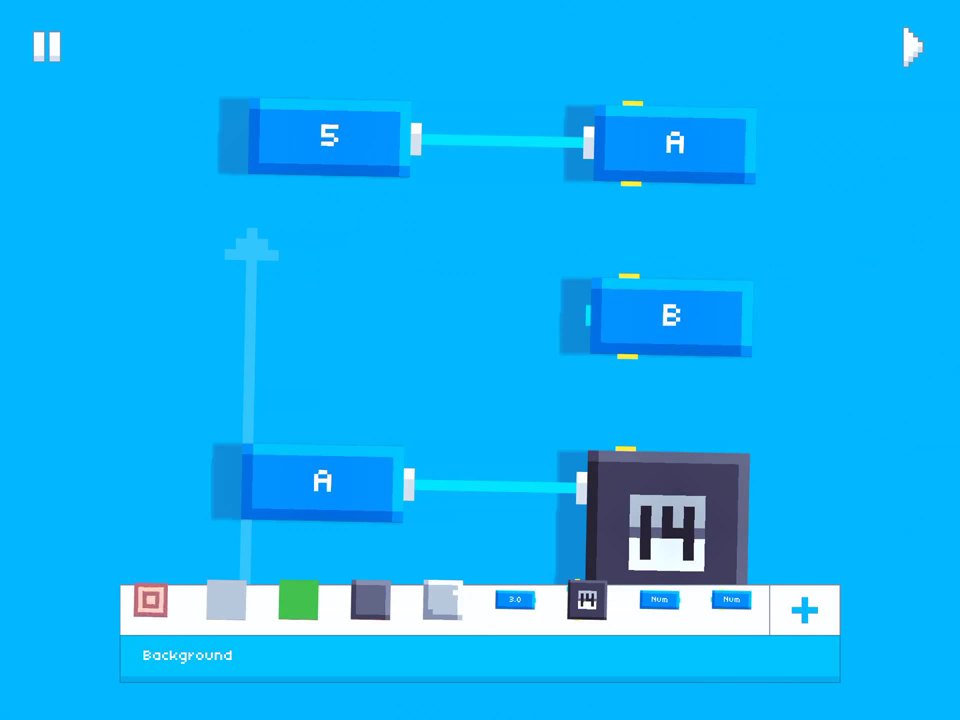
drag(522, 559, 325, 305)
drag(412, 312, 592, 316)
click(325, 305)
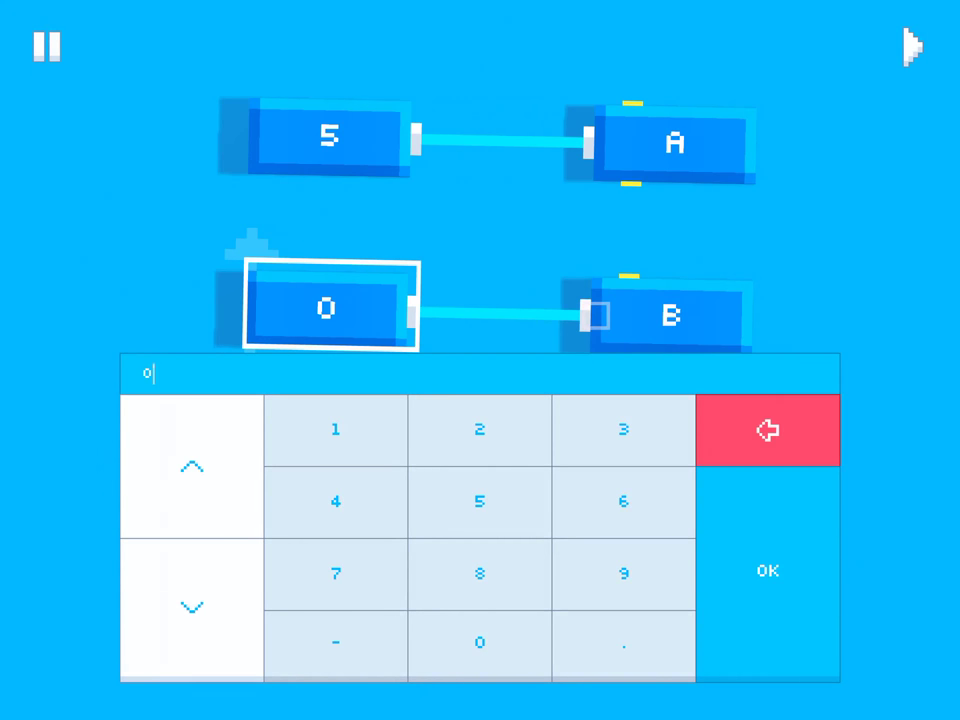
key(Return)
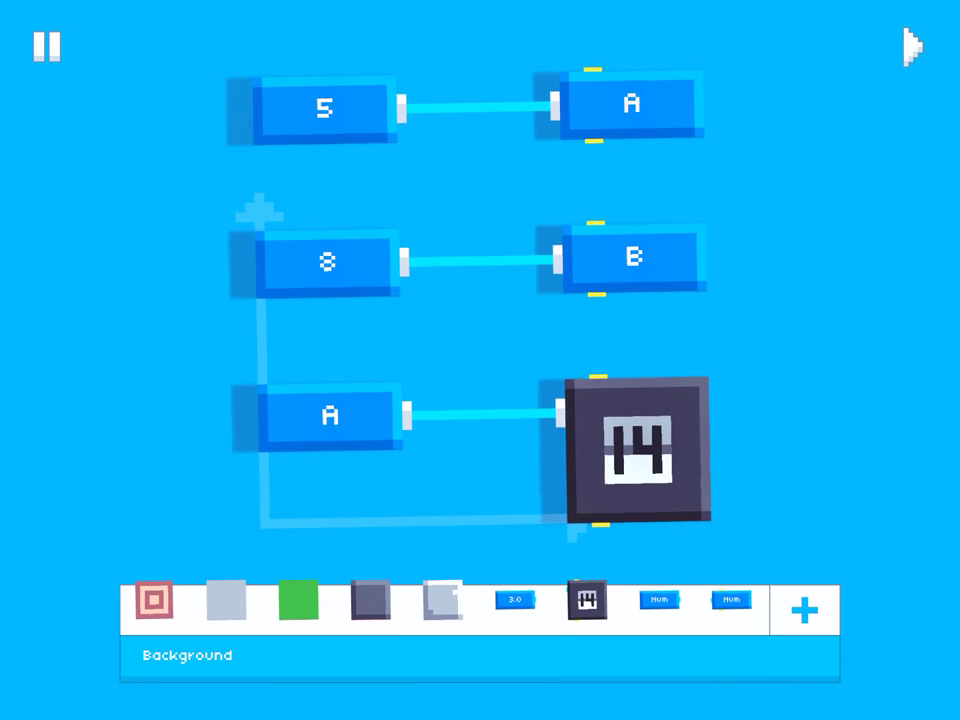
- Inspect the A reader and Set Score blocks, then run the test, which shows score 5
click(333, 412)
click(632, 450)
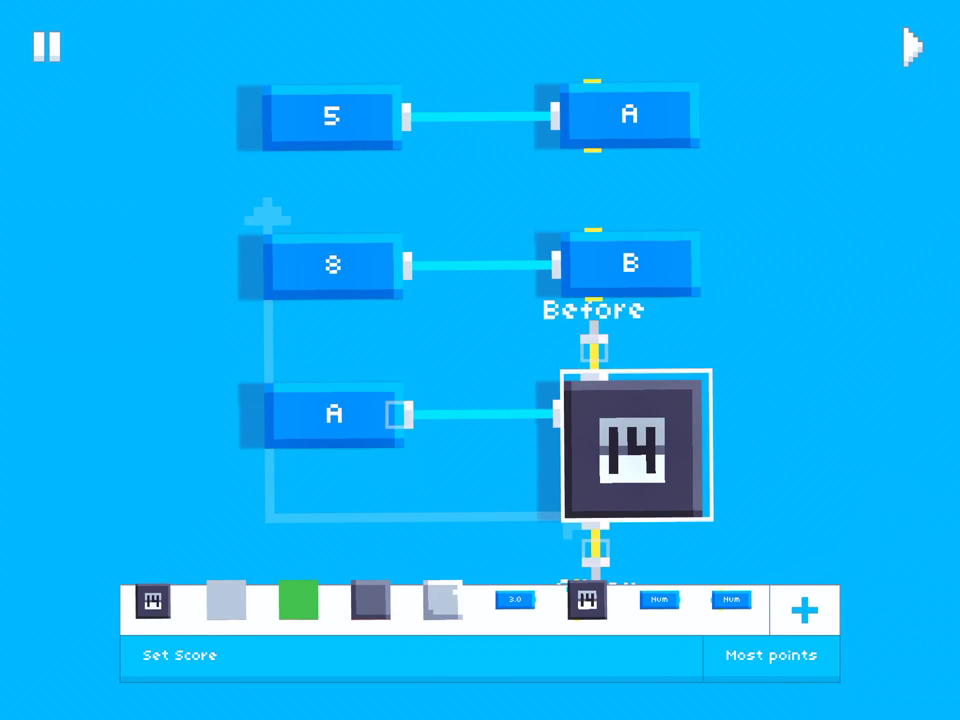
click(333, 412)
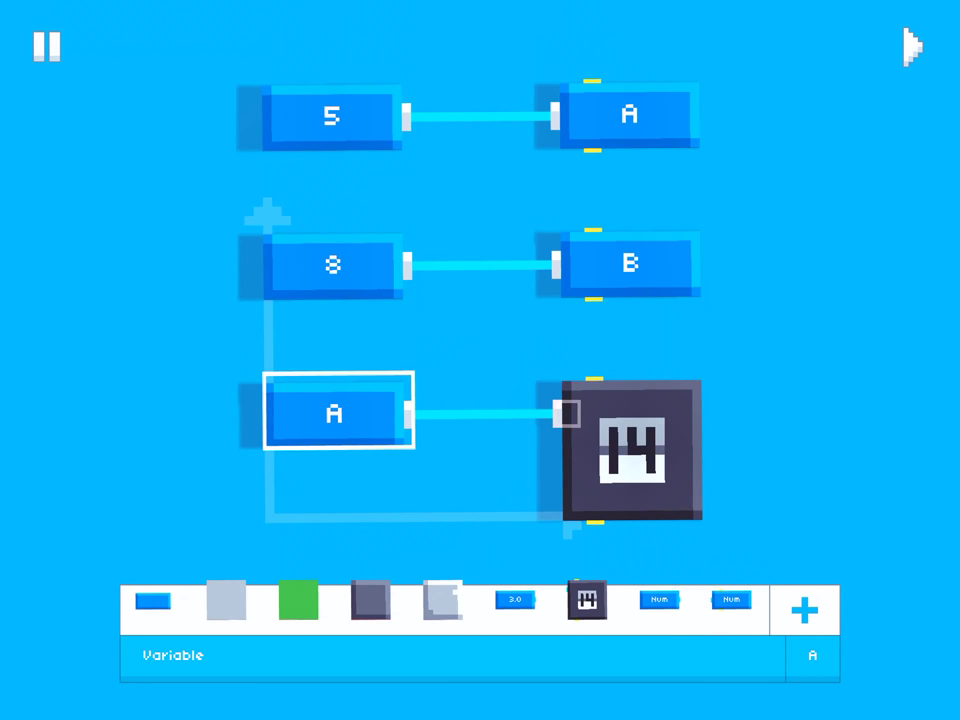
click(912, 46)
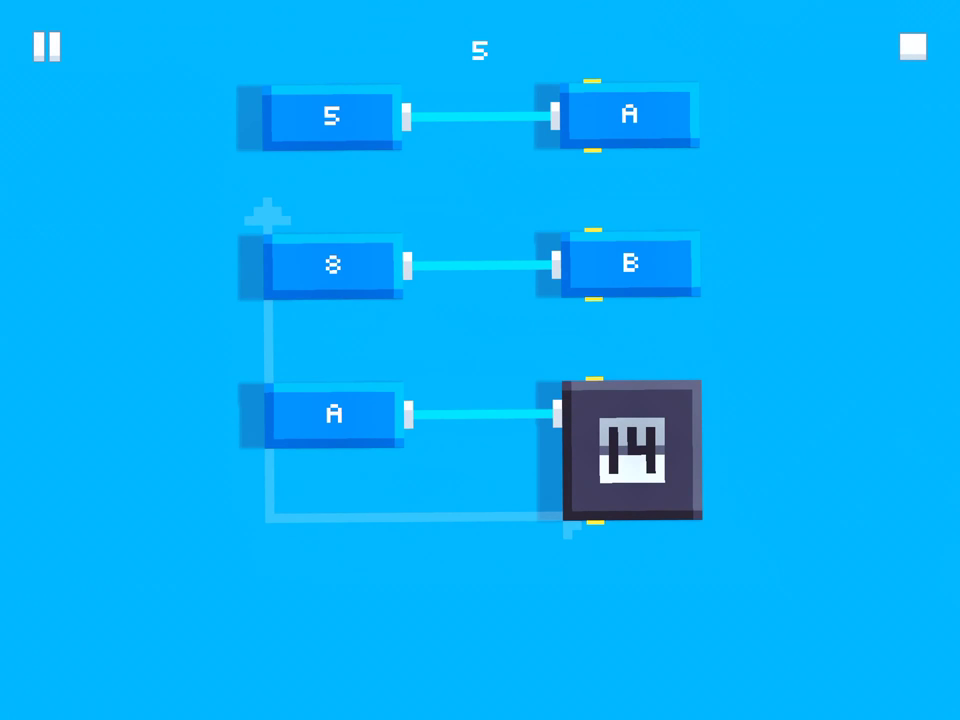
- Rename the variable block feeding Set Score from A to B
click(912, 46)
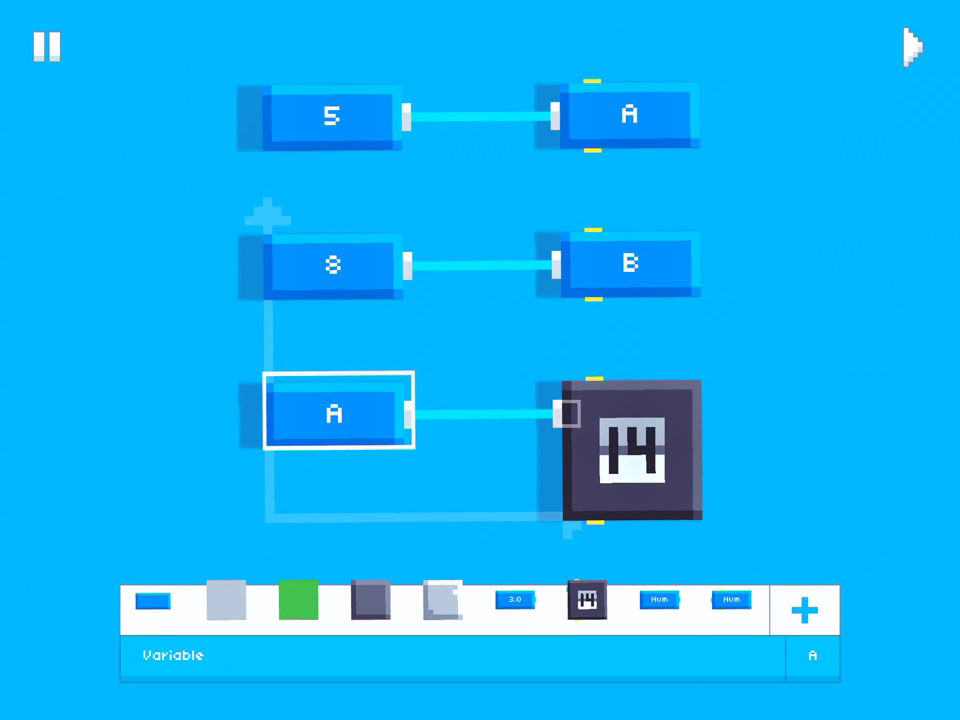
click(812, 655)
click(786, 574)
click(552, 575)
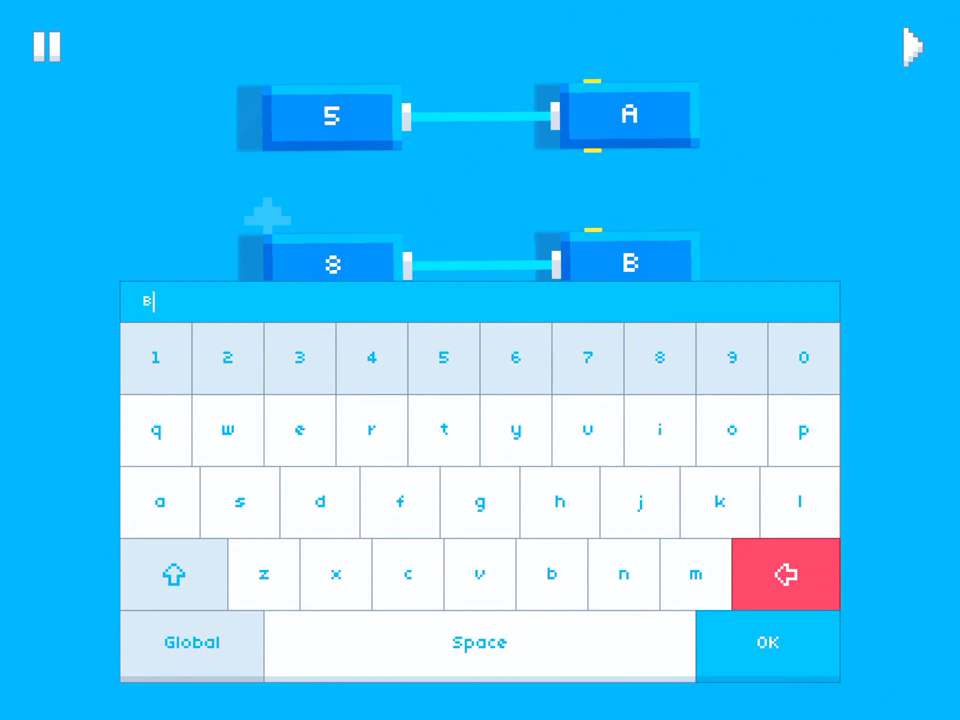
click(767, 642)
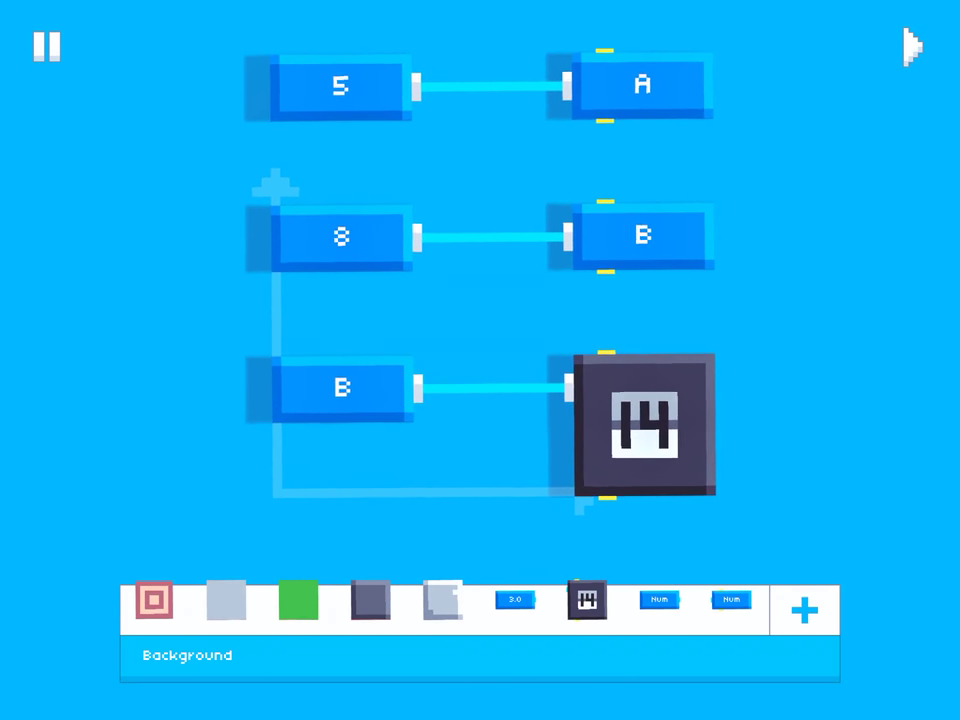
- Rename the score-feeding B variable block to C
click(341, 387)
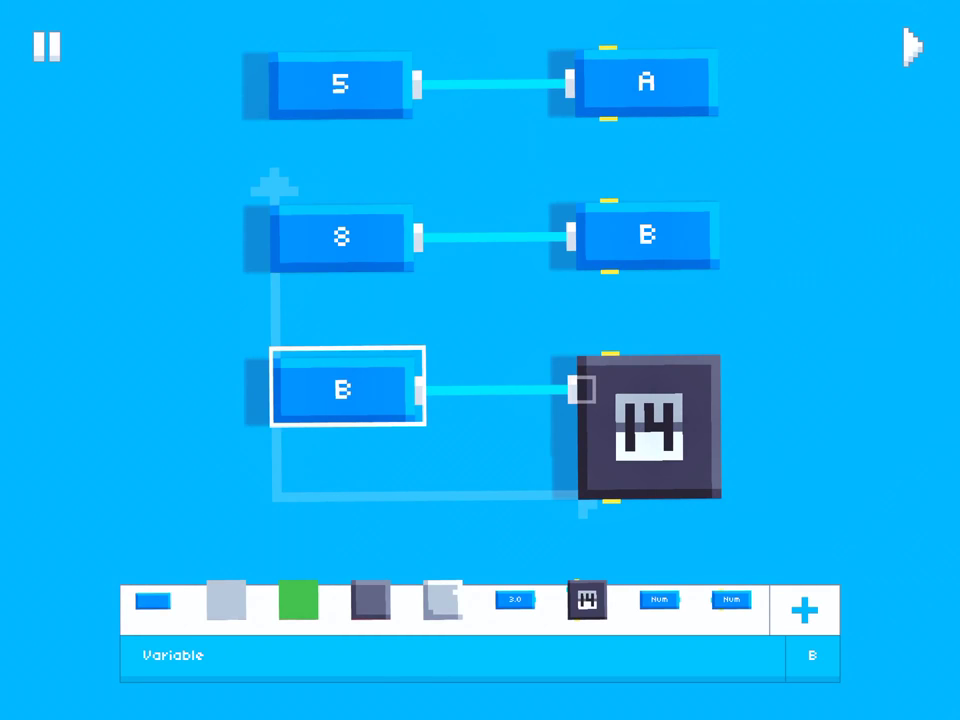
click(812, 655)
key(BackSpace)
text(C)
key(Return)
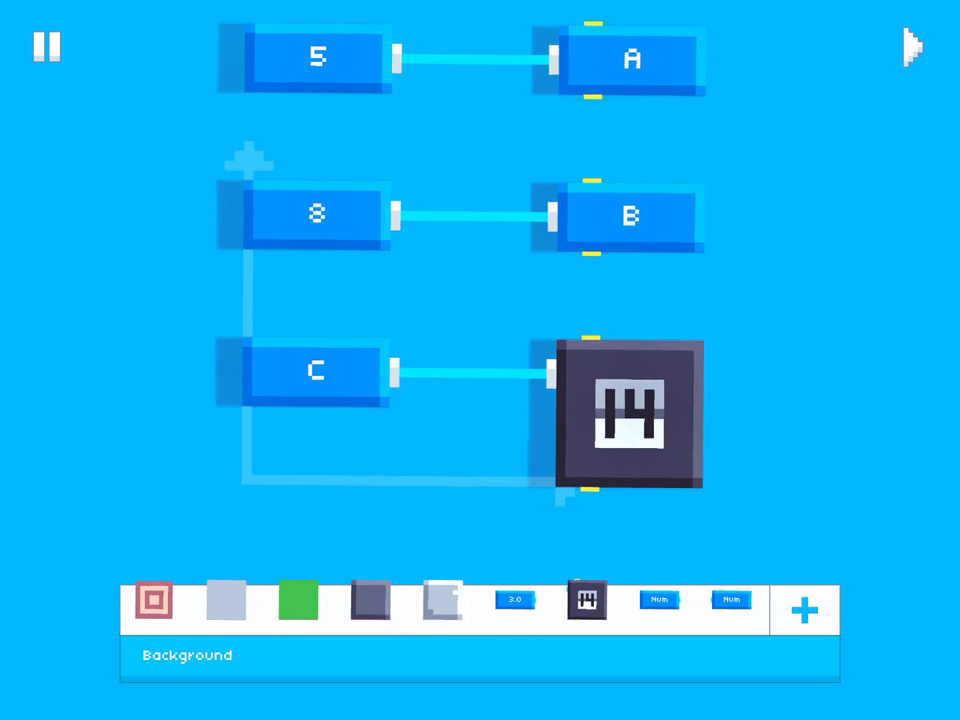
- Try out several block selections, reselect the C block, and run the test showing score 0
drag(276, 519, 793, 326)
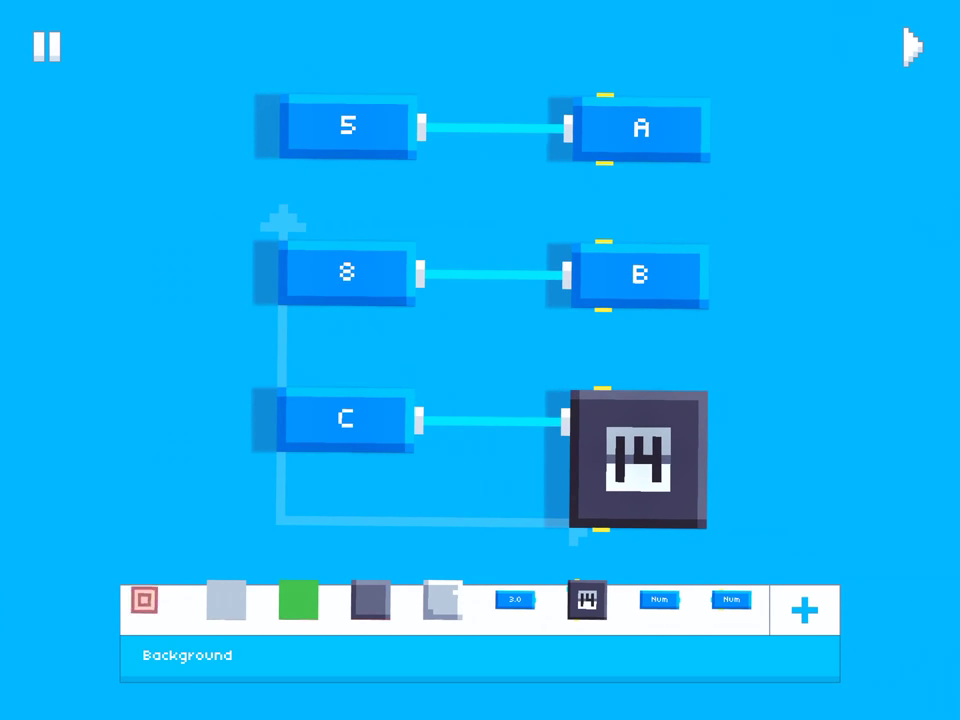
drag(774, 79, 276, 242)
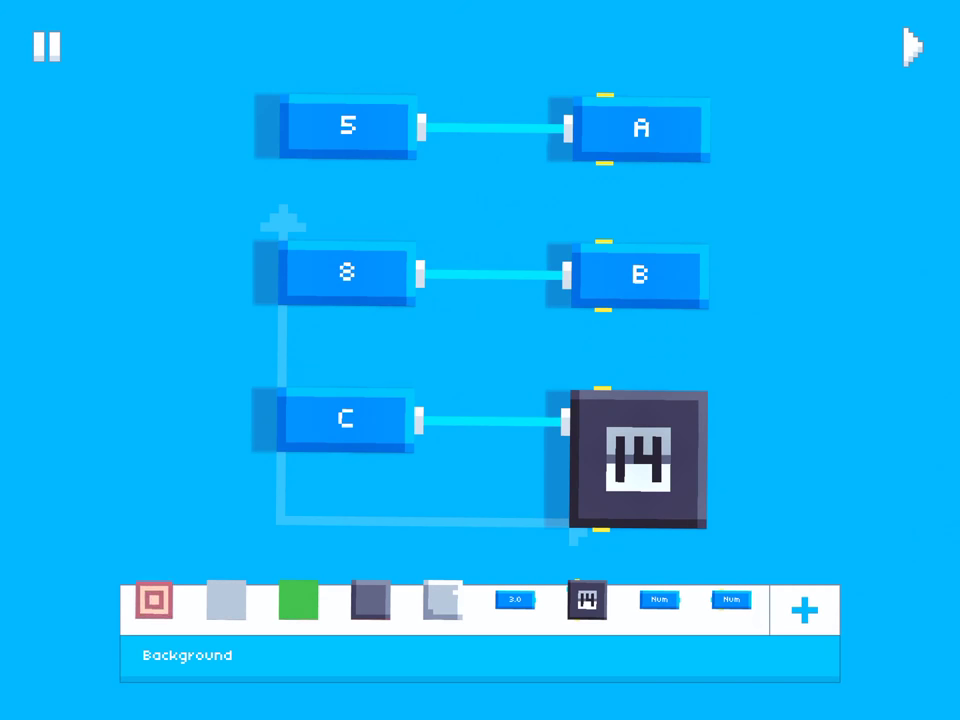
click(345, 418)
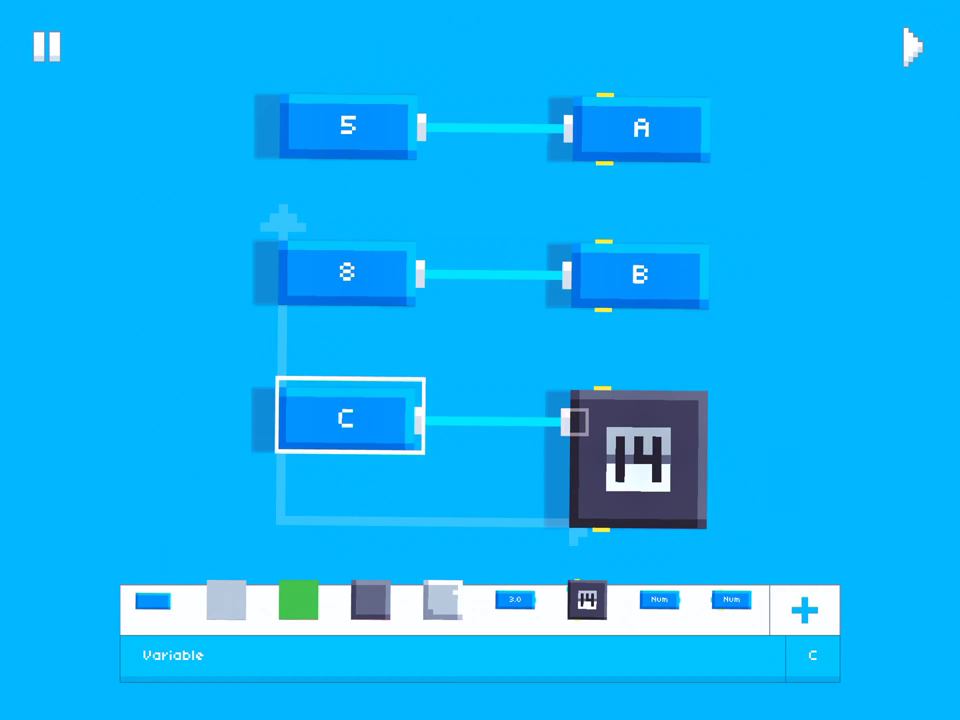
click(112, 450)
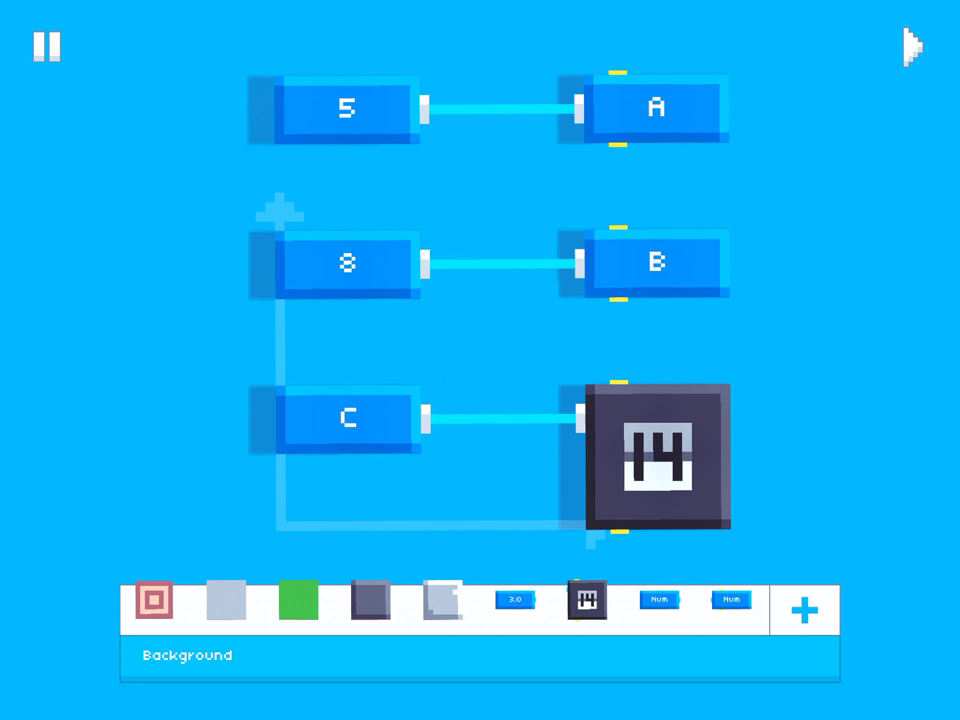
click(348, 418)
drag(348, 418, 700, 500)
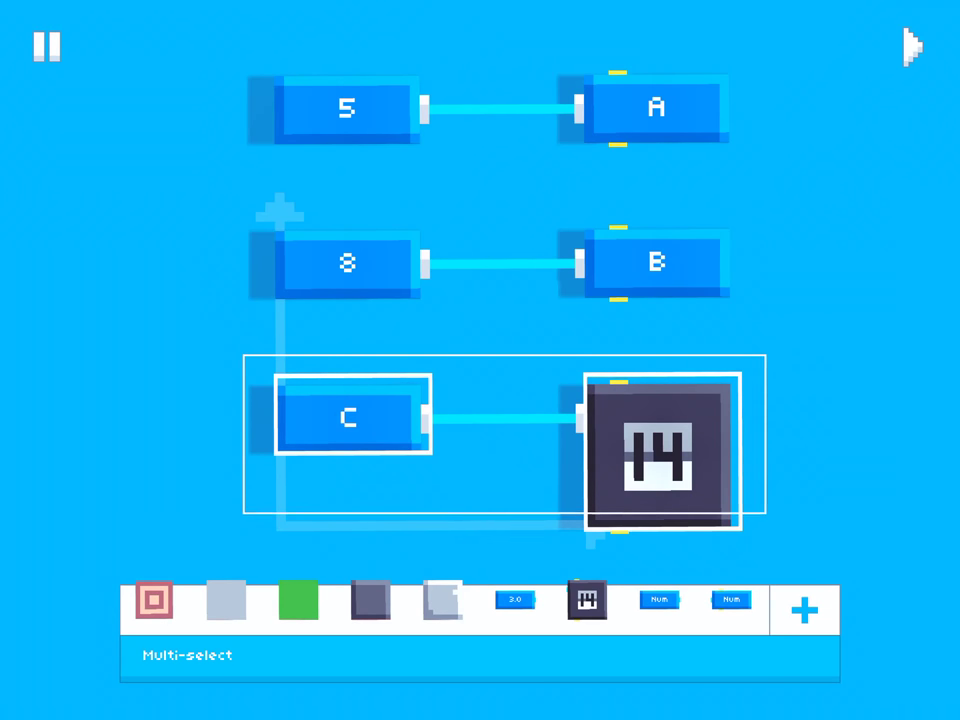
click(348, 418)
click(348, 418)
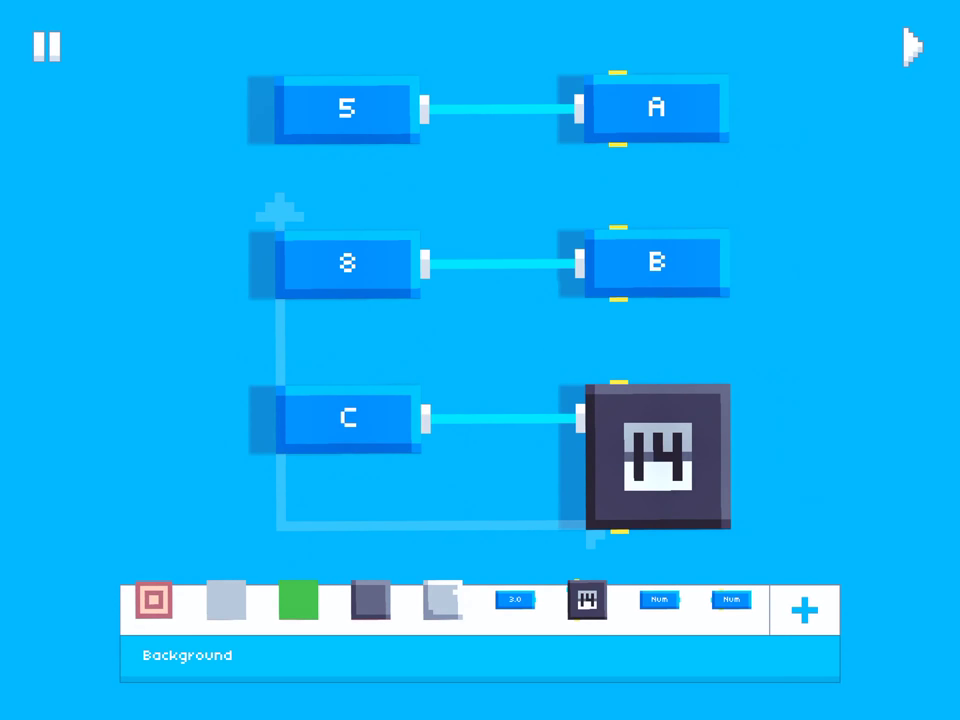
click(348, 418)
click(912, 45)
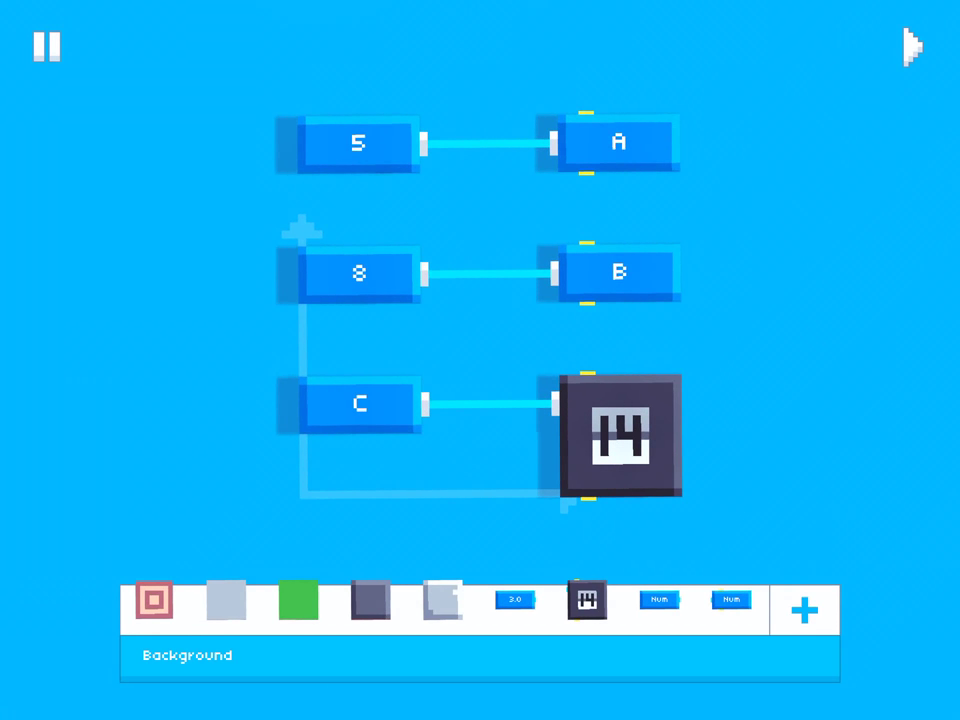
- Box-select the 5, A, 8 and B blocks and move them further up
drag(210, 133, 685, 370)
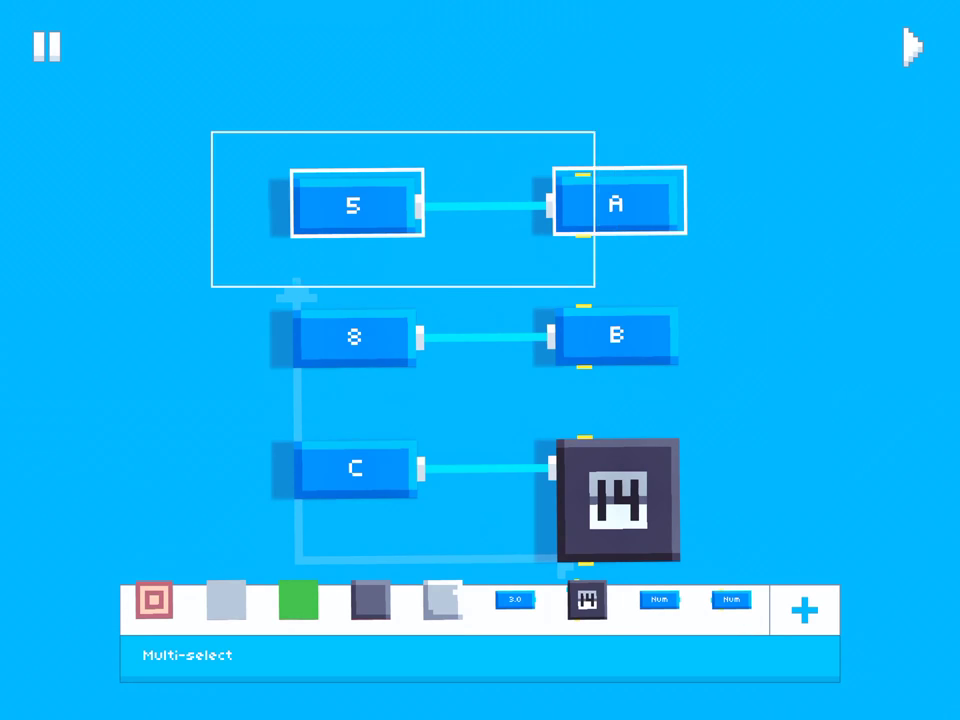
drag(354, 337, 354, 272)
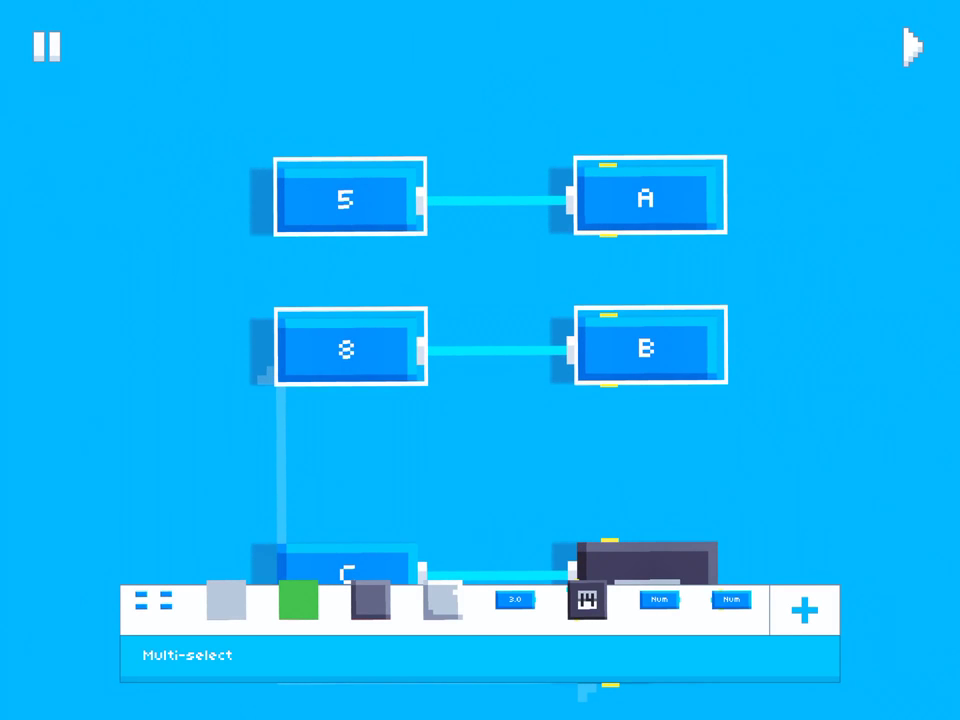
click(480, 380)
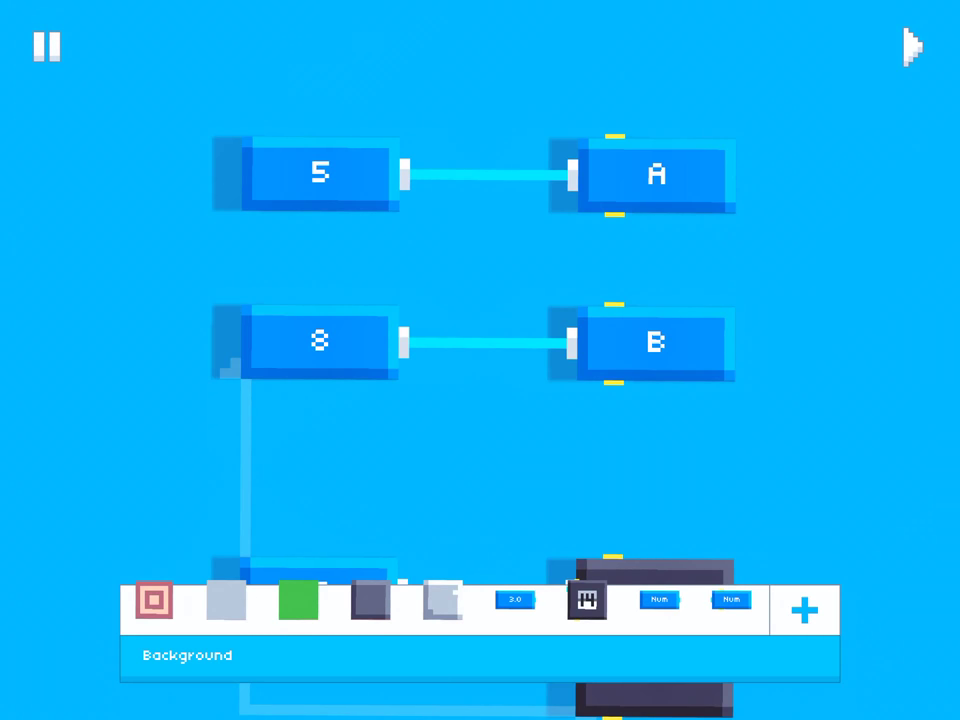
- Change the Number block feeding B from 8 to 5
click(320, 341)
click(810, 653)
click(767, 430)
click(480, 501)
click(767, 570)
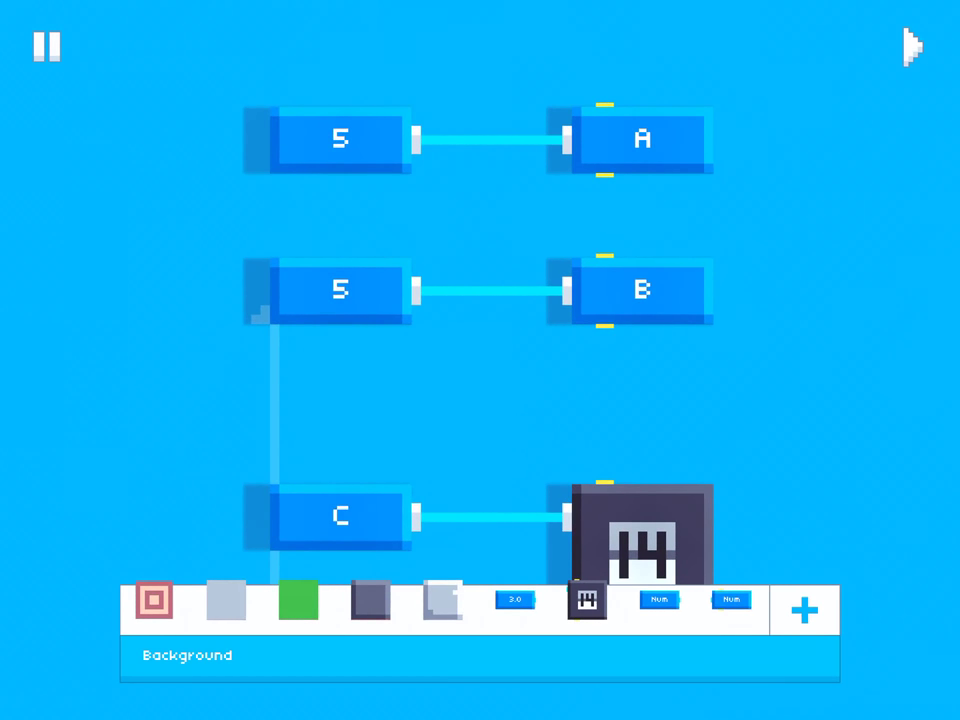
- Detach the second Number 5 from B and delete it, leaving one shared 5 block
drag(480, 400, 480, 440)
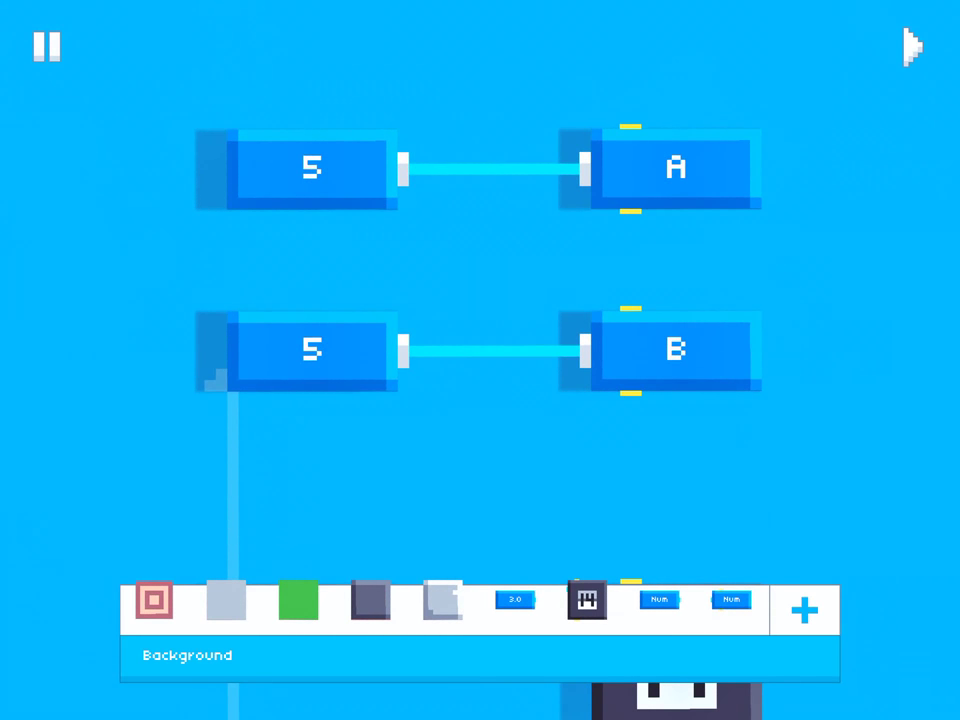
drag(588, 349, 450, 349)
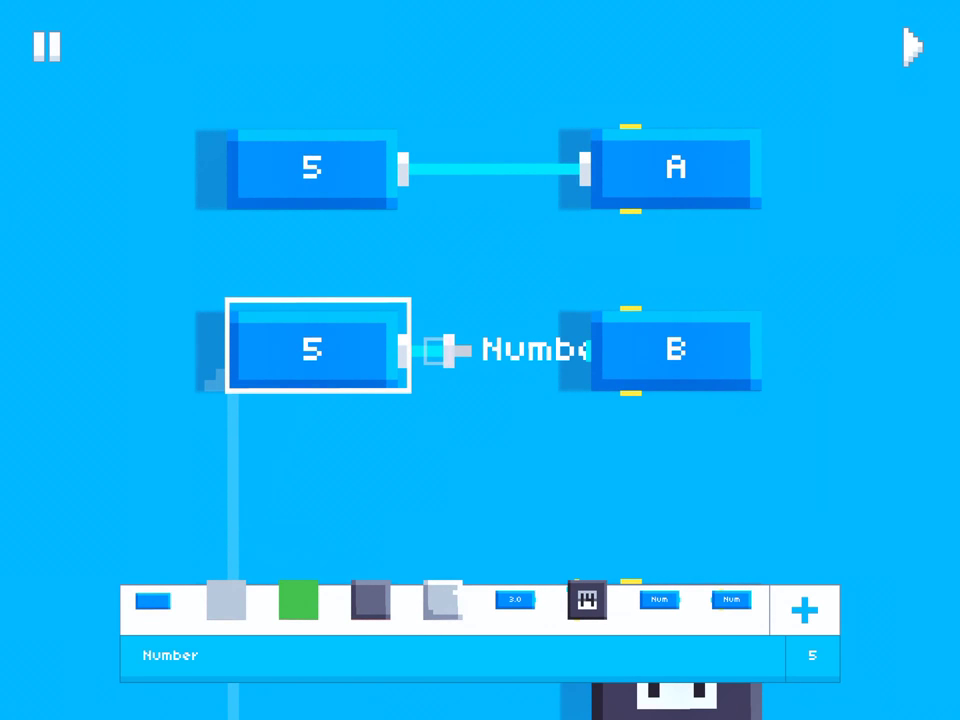
drag(312, 349, 319, 615)
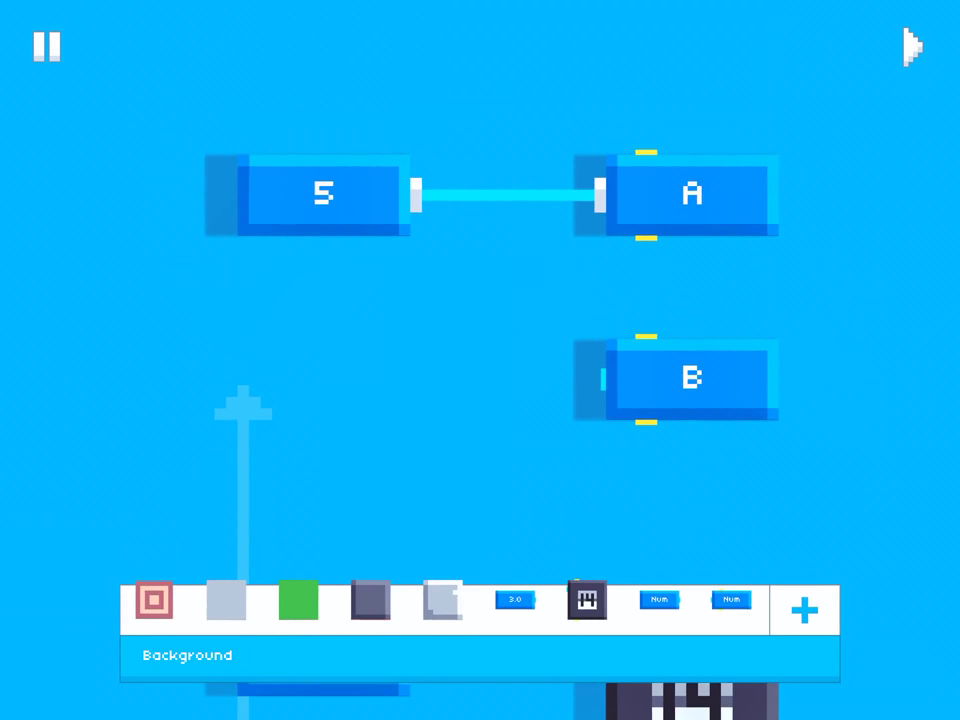
click(323, 192)
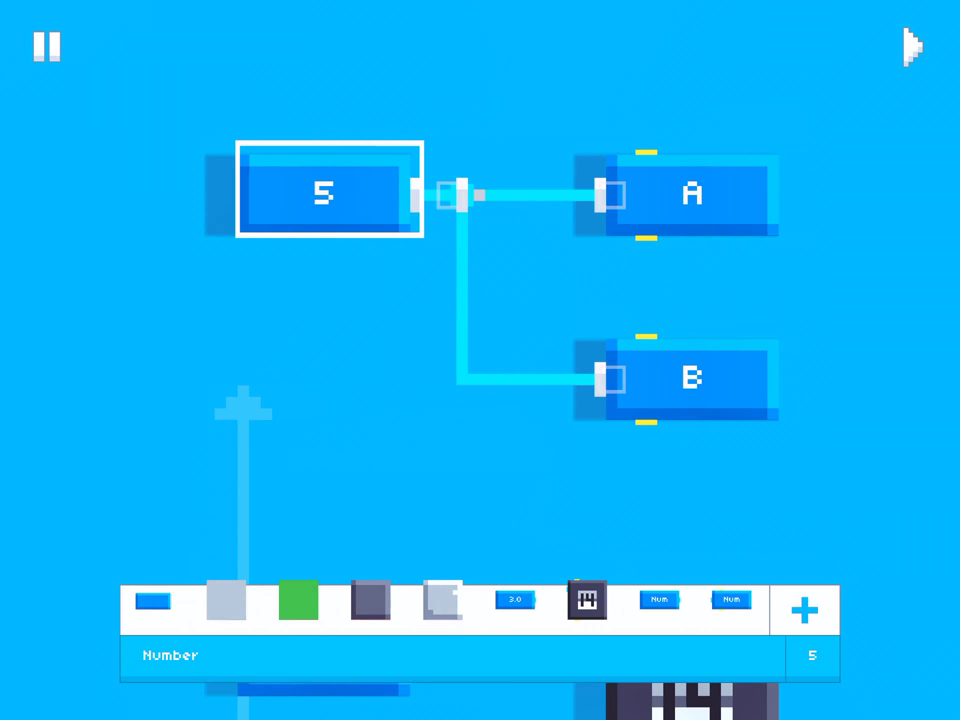
click(113, 451)
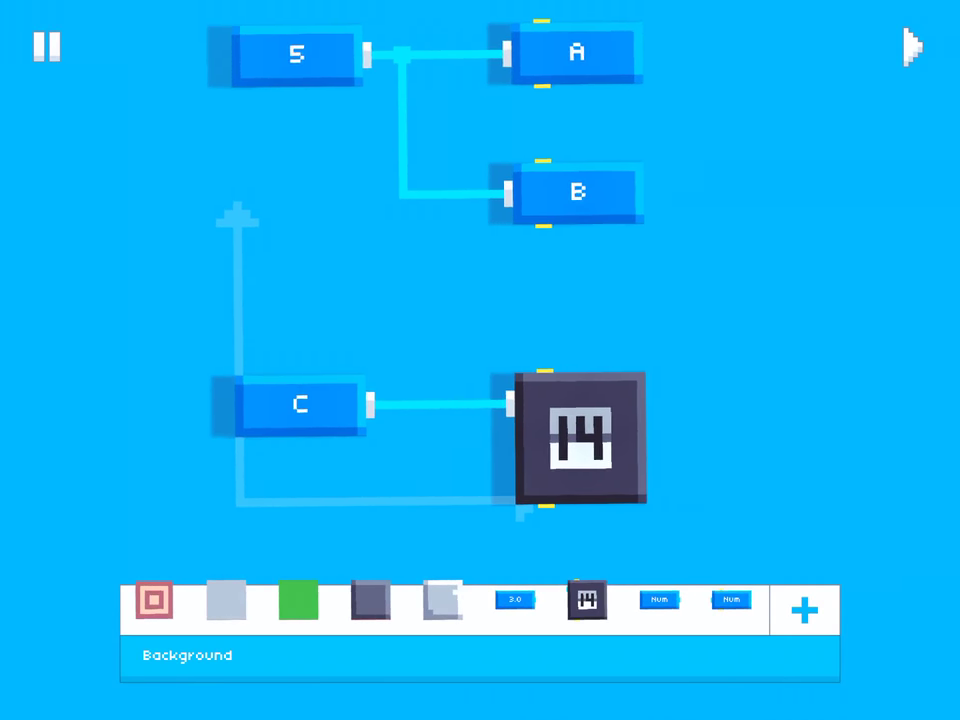
- Rename the score-feeding C variable block to A
click(305, 378)
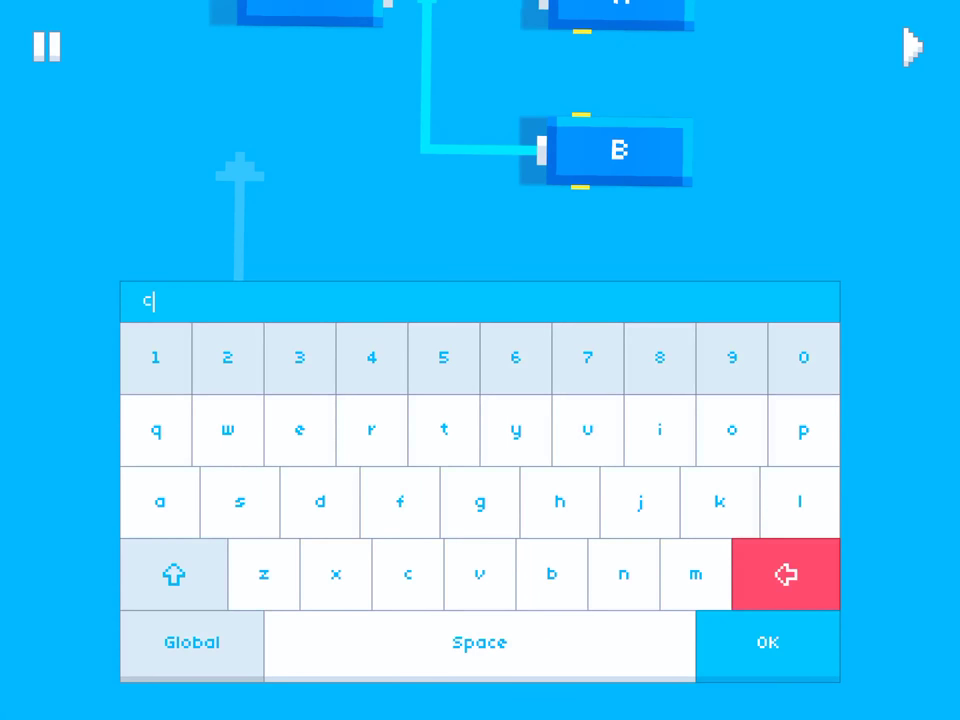
click(786, 574)
click(160, 501)
click(767, 642)
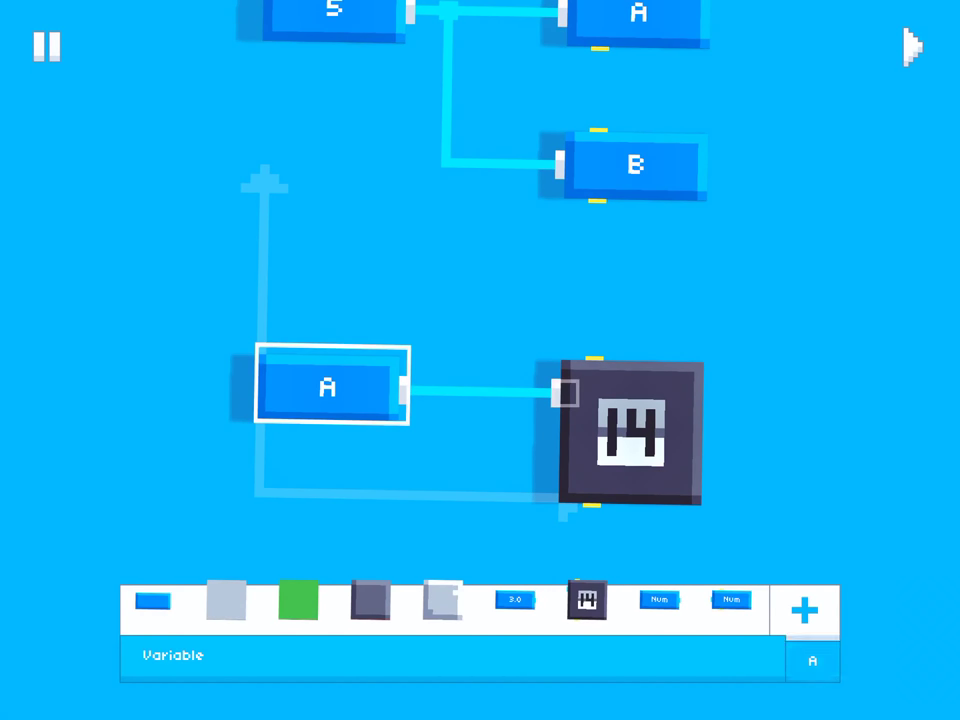
click(328, 388)
- Rename that block to B and run the test, confirming score 5, then stop
click(785, 573)
click(551, 573)
click(767, 642)
click(912, 46)
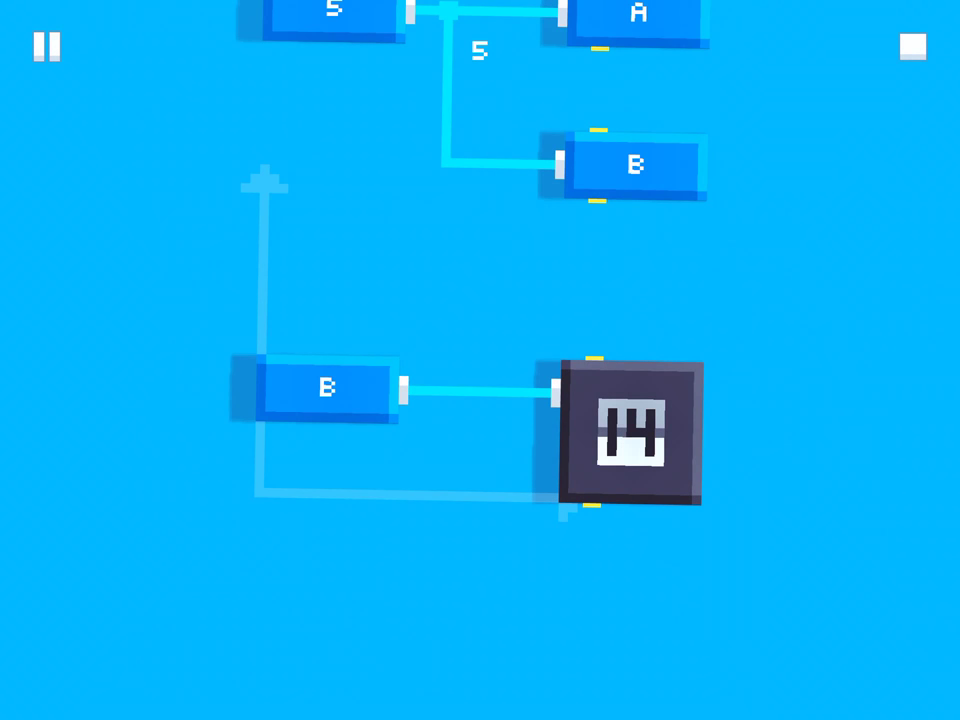
click(912, 46)
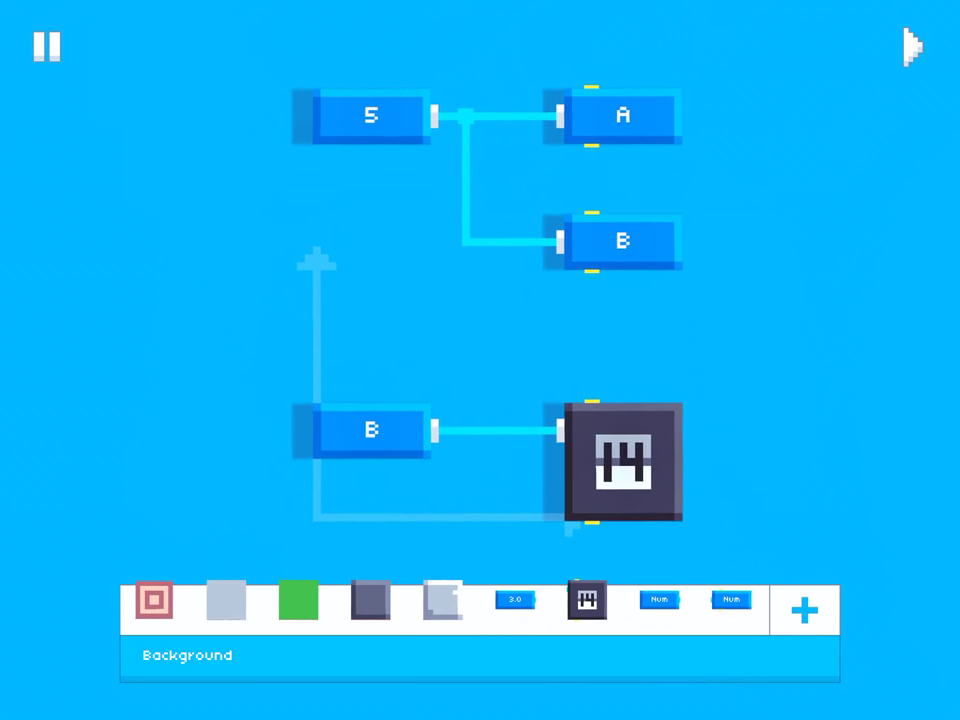